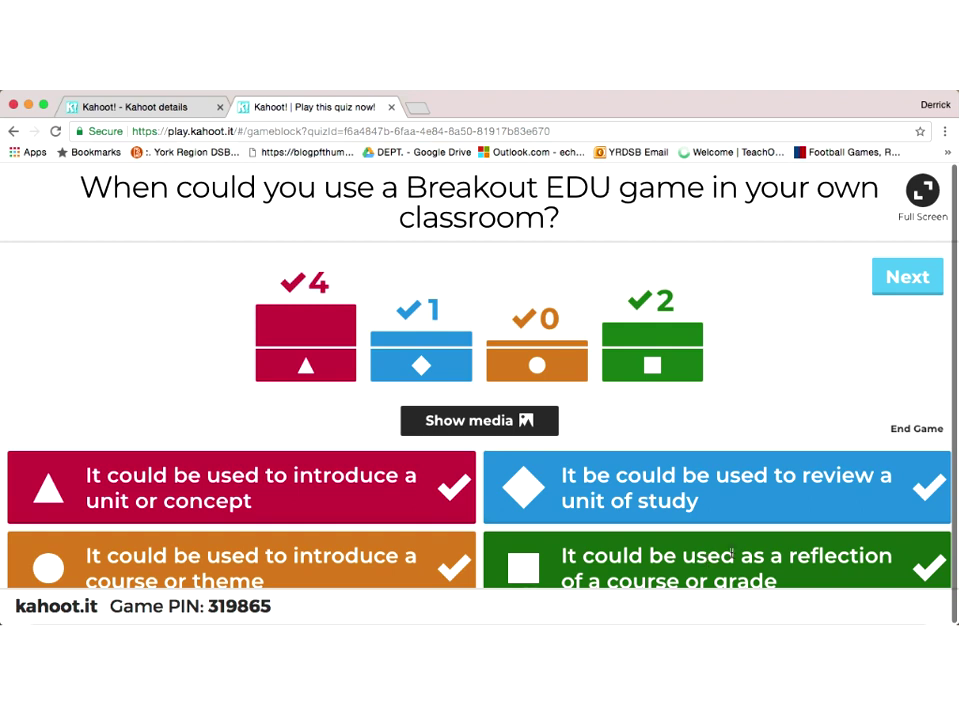
Step: Advance from the last question's results to the final podium, with the winner on 10,800 points
click(908, 280)
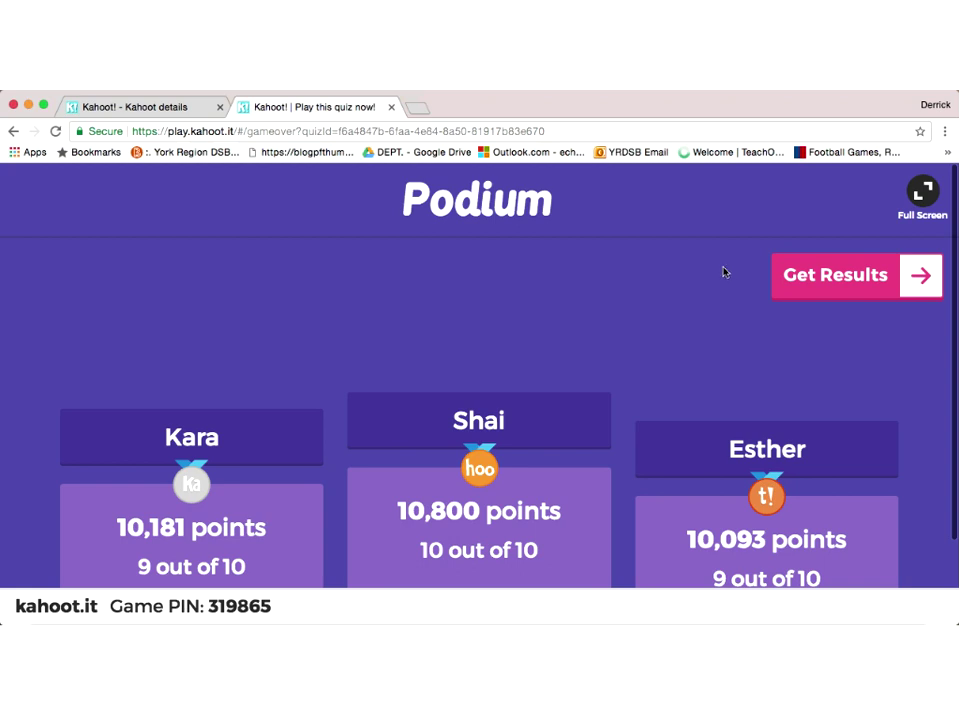
Step: Leave the finished Kahoot! game page and start a fresh tab on the Google start page
click(391, 108)
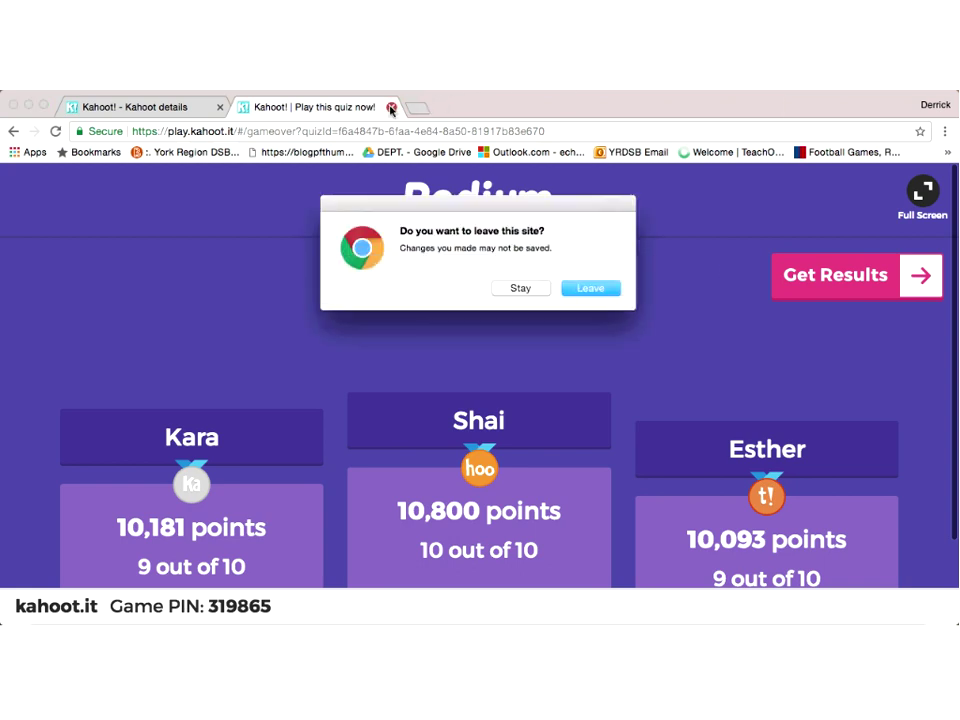
click(591, 288)
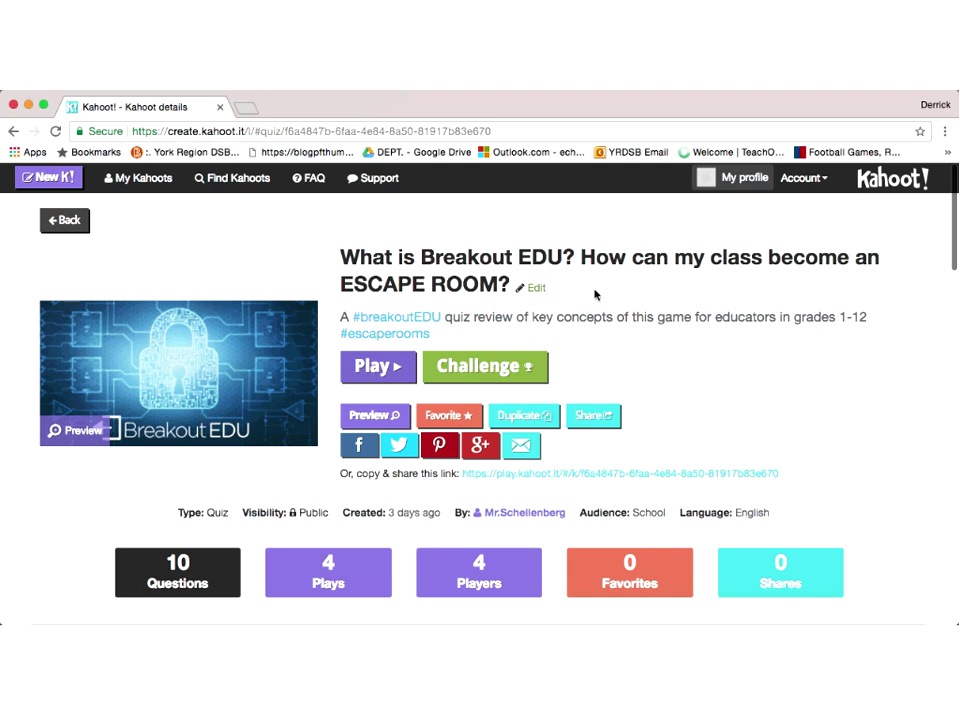
click(250, 110)
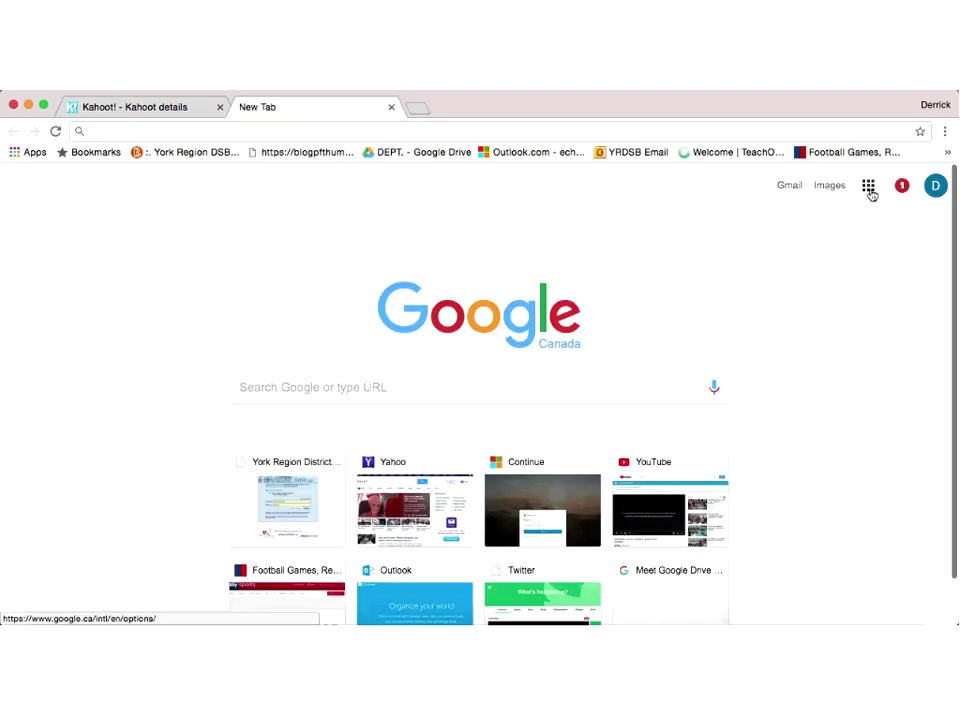
Step: Open Google Drive from the apps grid and go into the Breakout EDU folder
click(869, 187)
click(825, 405)
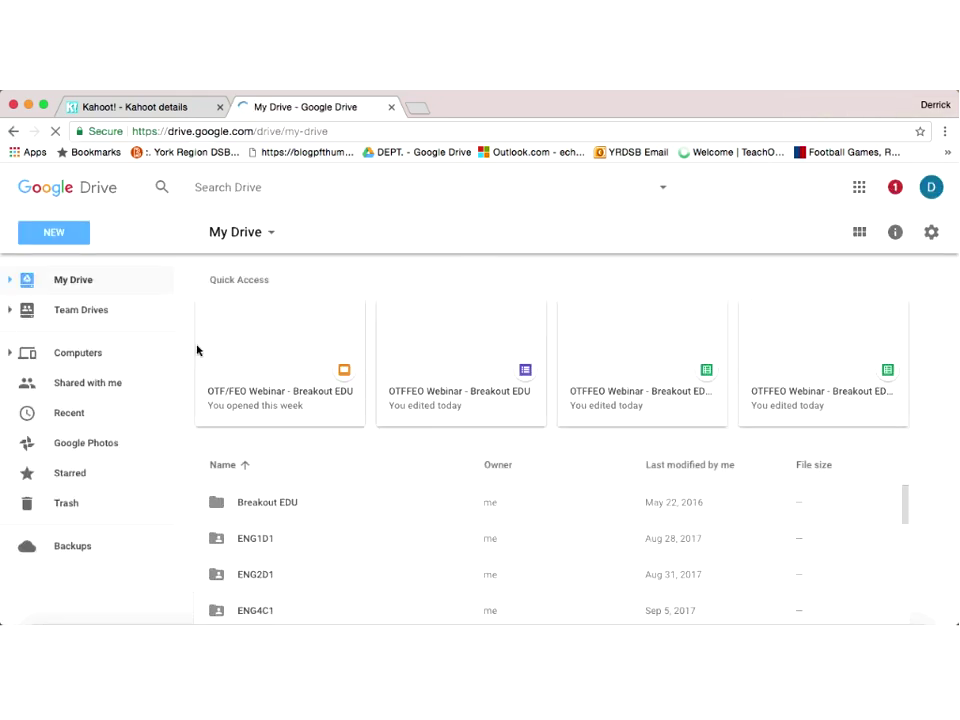
double_click(266, 503)
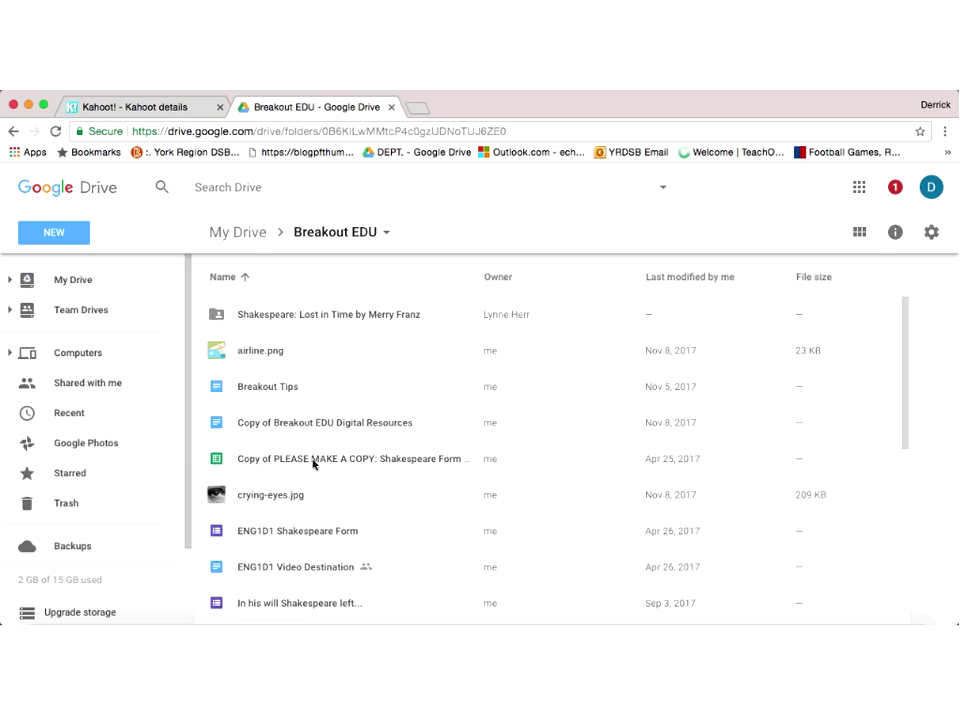
scroll(313, 464, down, 3)
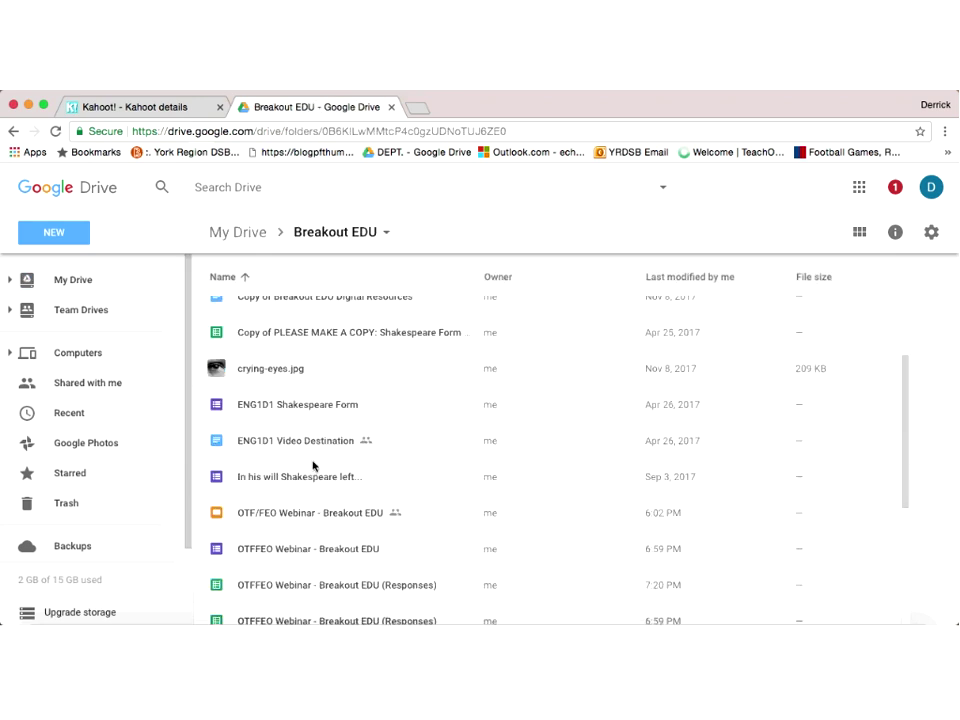
scroll(313, 464, down, 1)
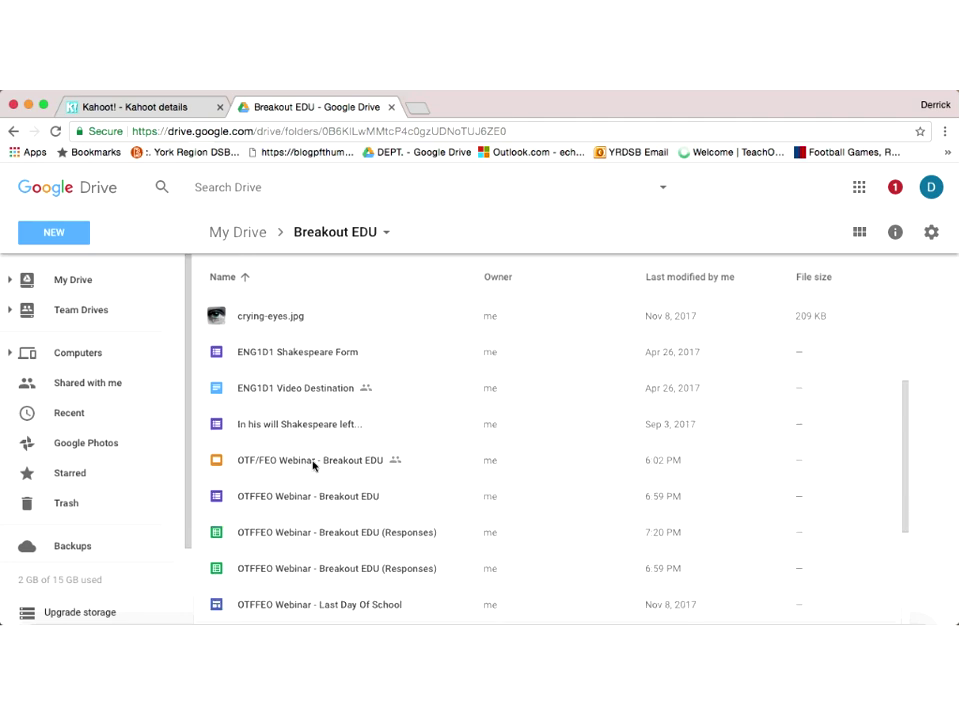
scroll(313, 464, down, 1)
scroll(313, 464, down, 3)
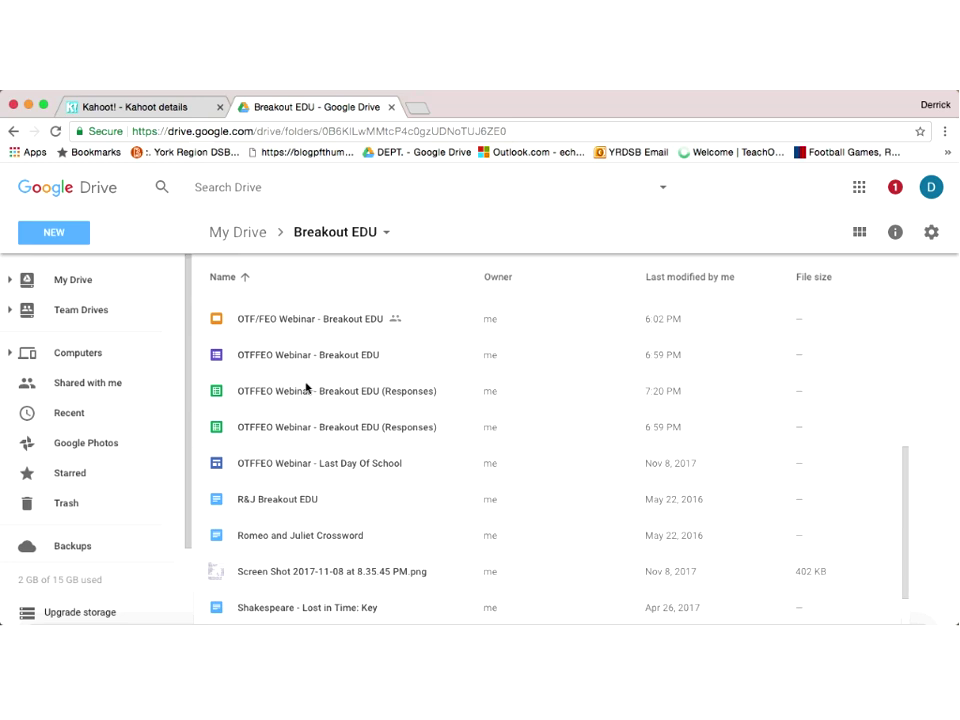
scroll(306, 388, up, 6)
Step: Create a new blank Google Form from NEW > More > Google Forms
click(55, 235)
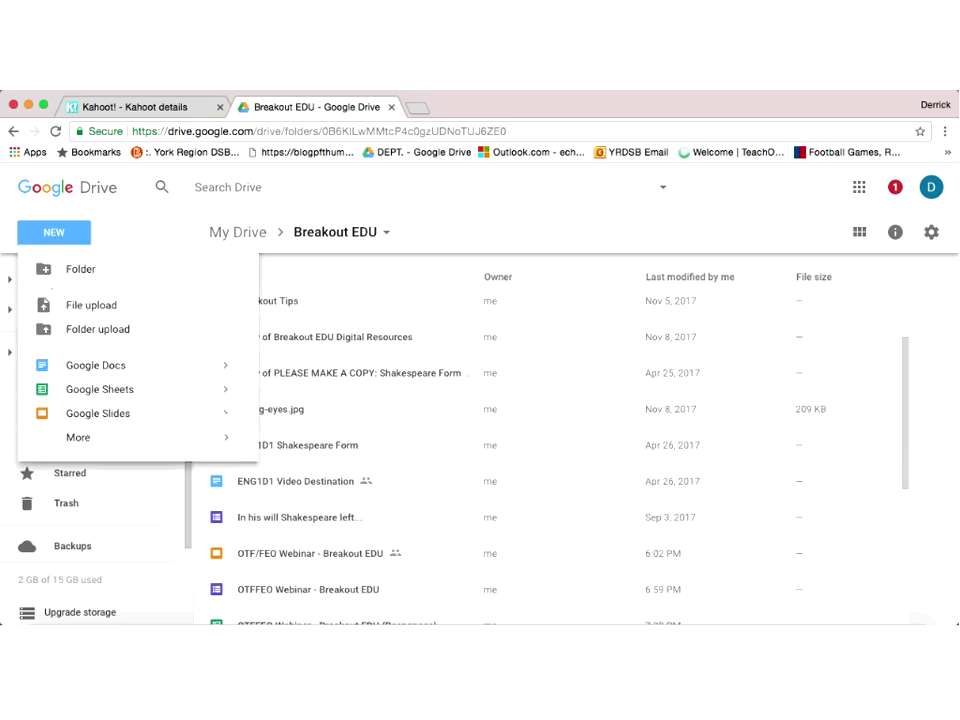
mouse_move(100, 437)
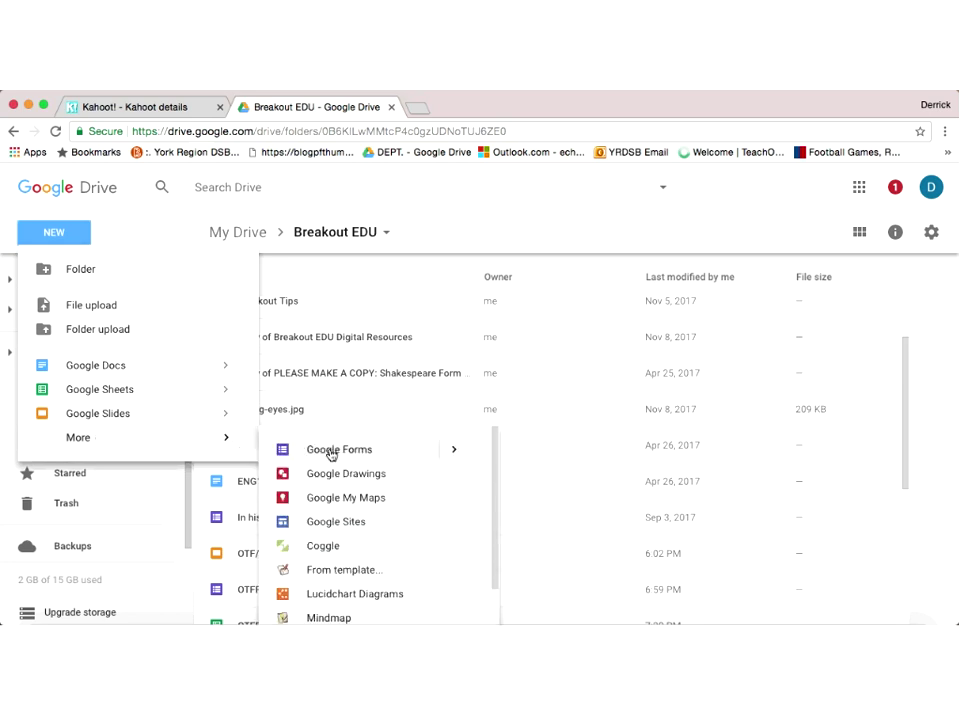
click(331, 452)
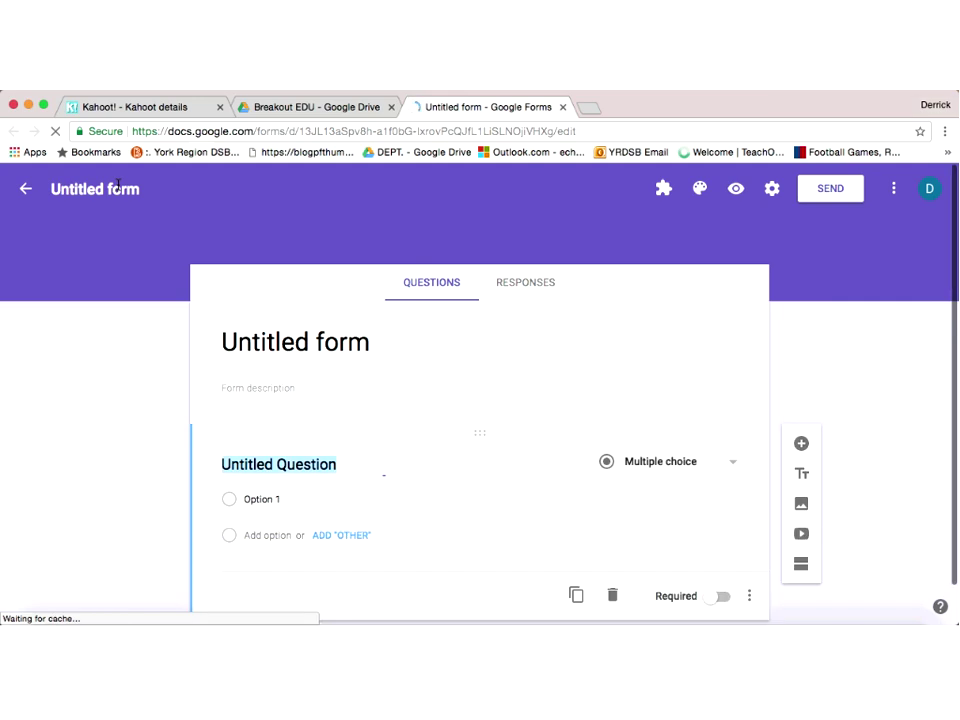
Step: Rename the untitled form to 'Something'
click(118, 187)
text(Something)
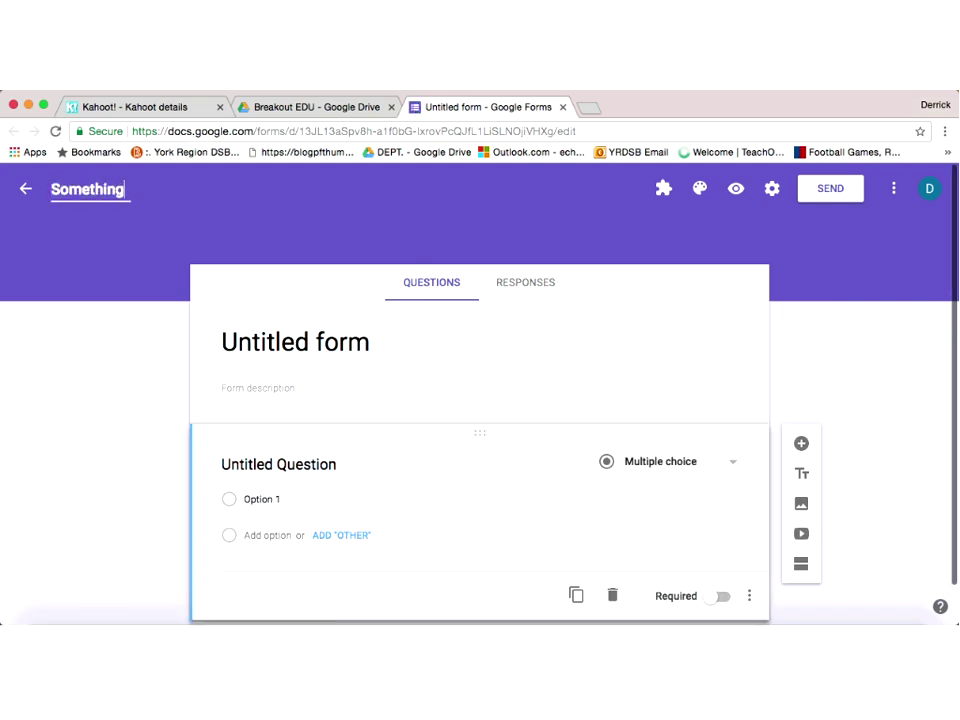
click(316, 350)
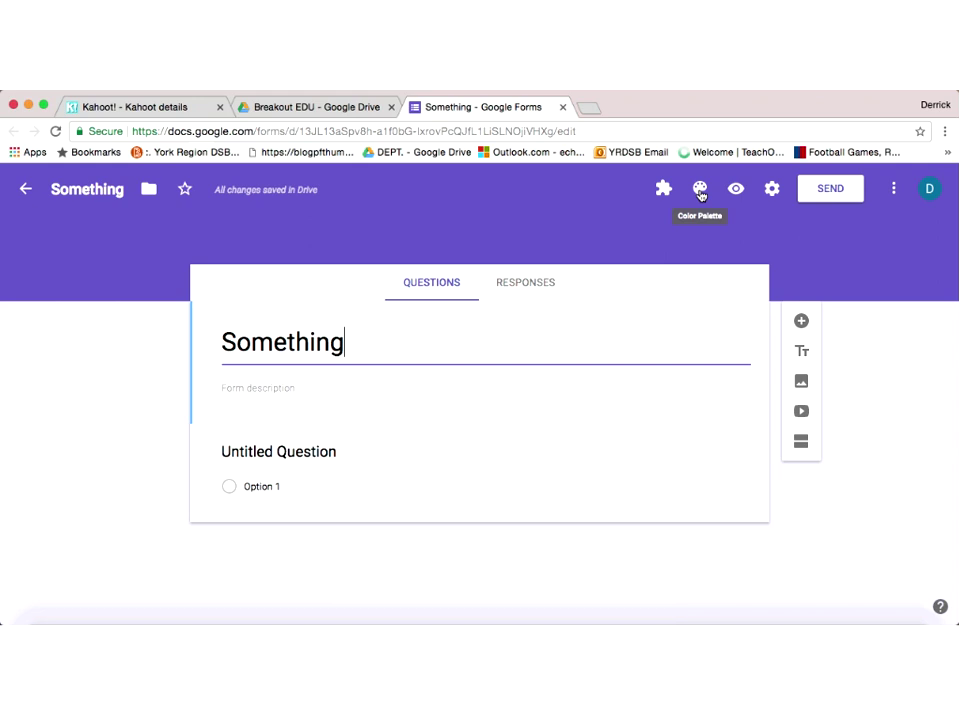
Step: Apply an abstract painted header image as the form's theme
click(700, 193)
click(854, 394)
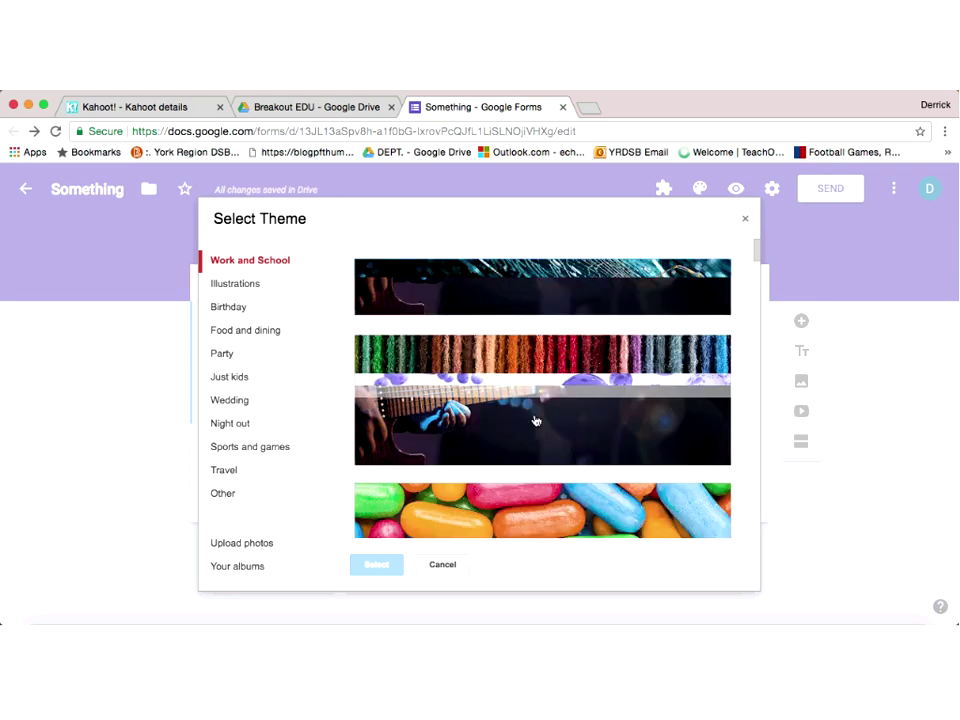
click(535, 421)
scroll(589, 358, down, 2)
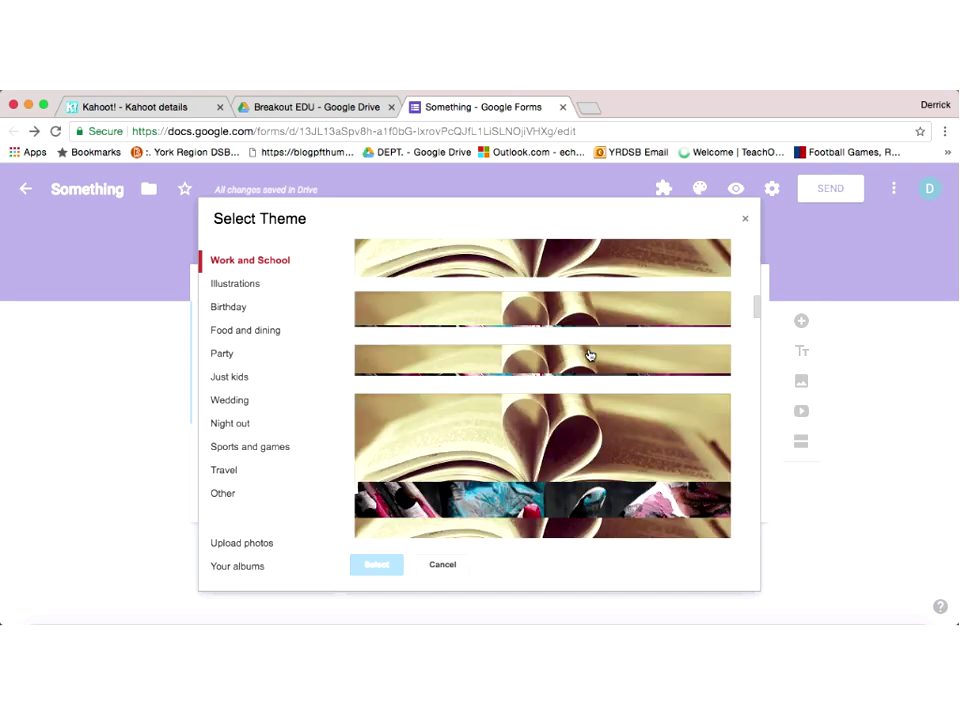
click(372, 560)
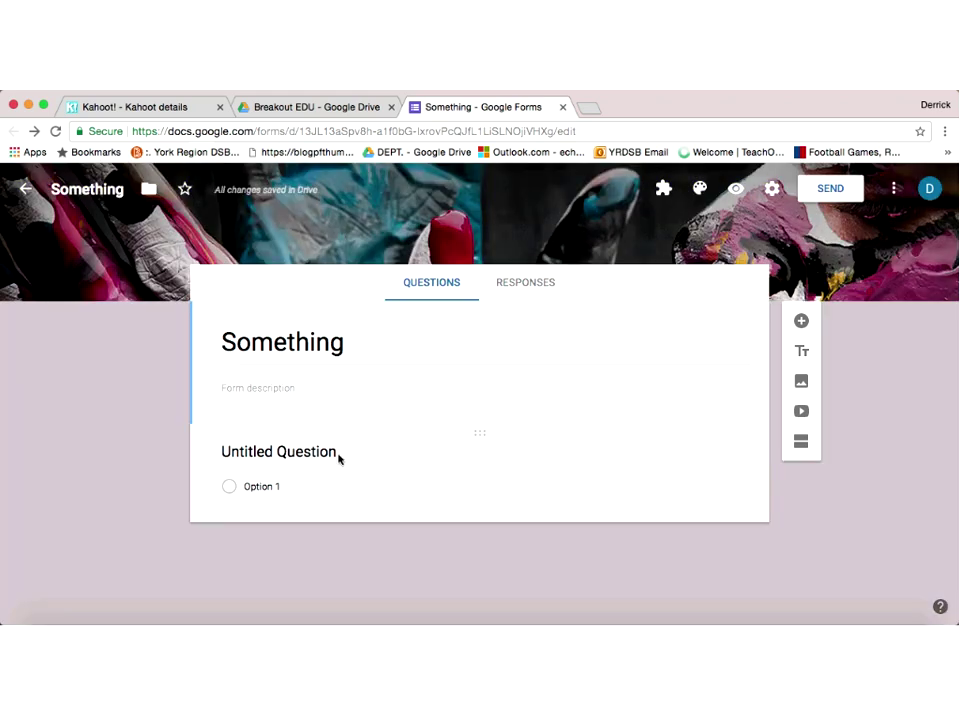
Step: Title the first question 'What's your name?' and make it required
click(327, 453)
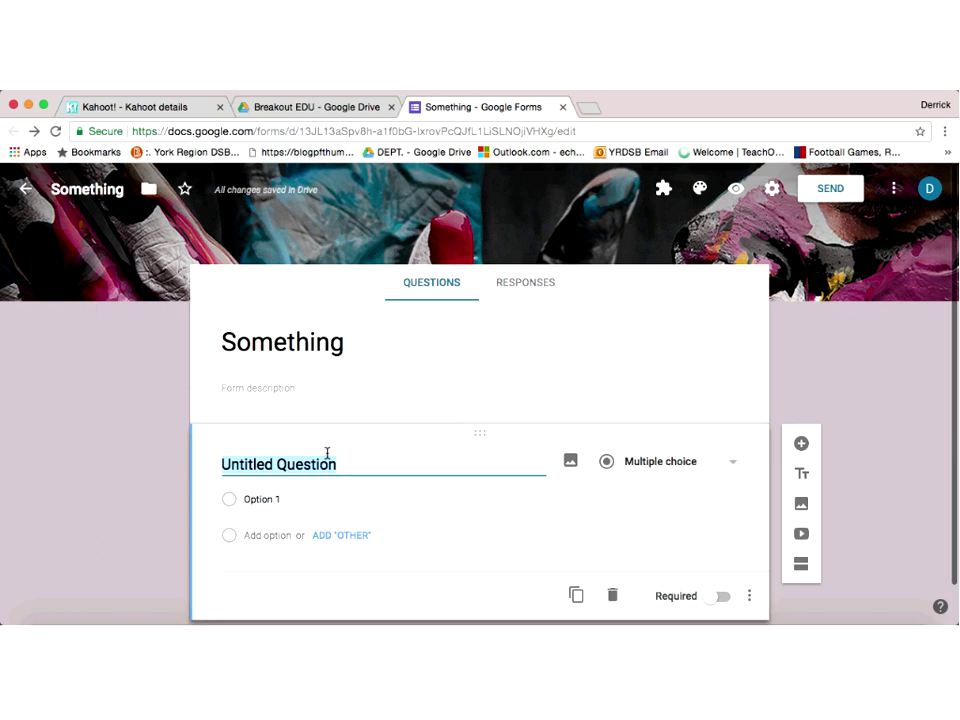
text(W)
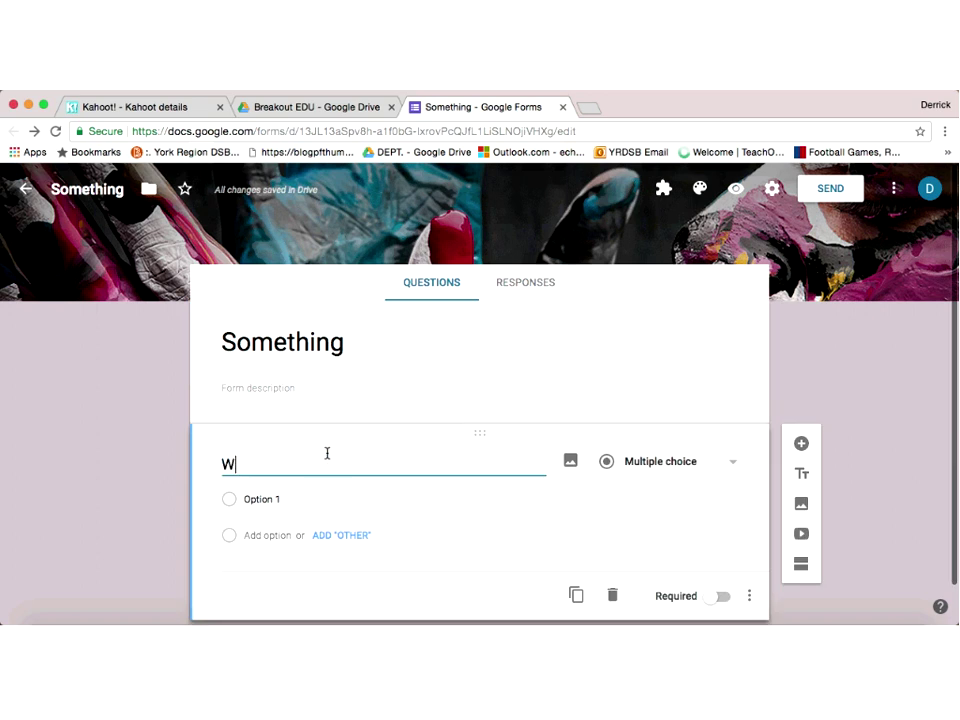
text(hat's your an)
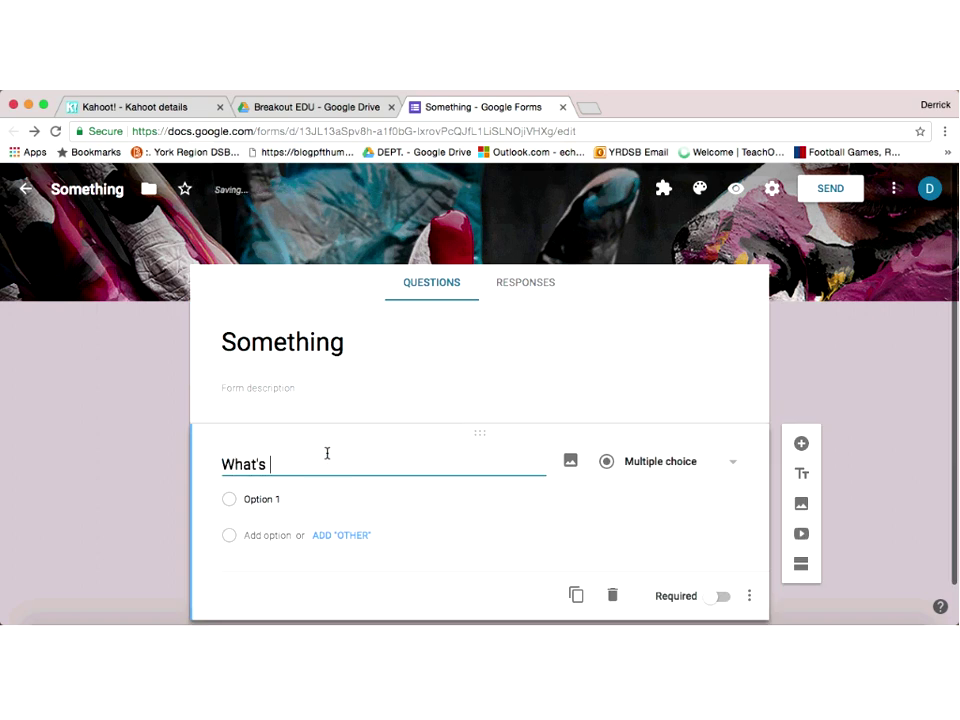
key(BackSpace)
key(BackSpace)
text(name?)
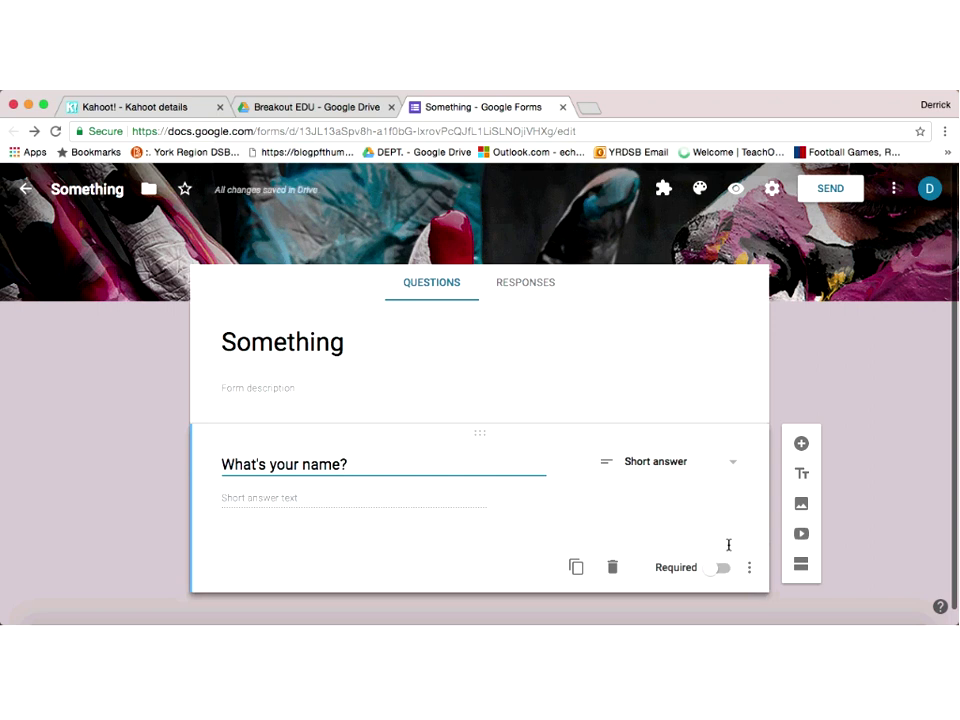
scroll(722, 556, down, 1)
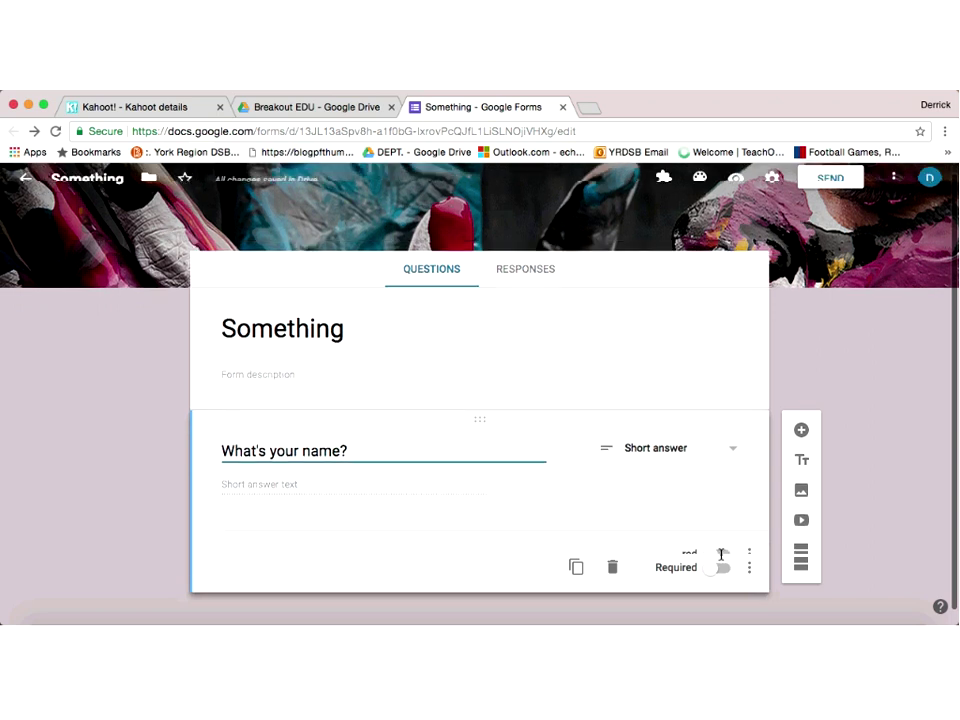
click(720, 554)
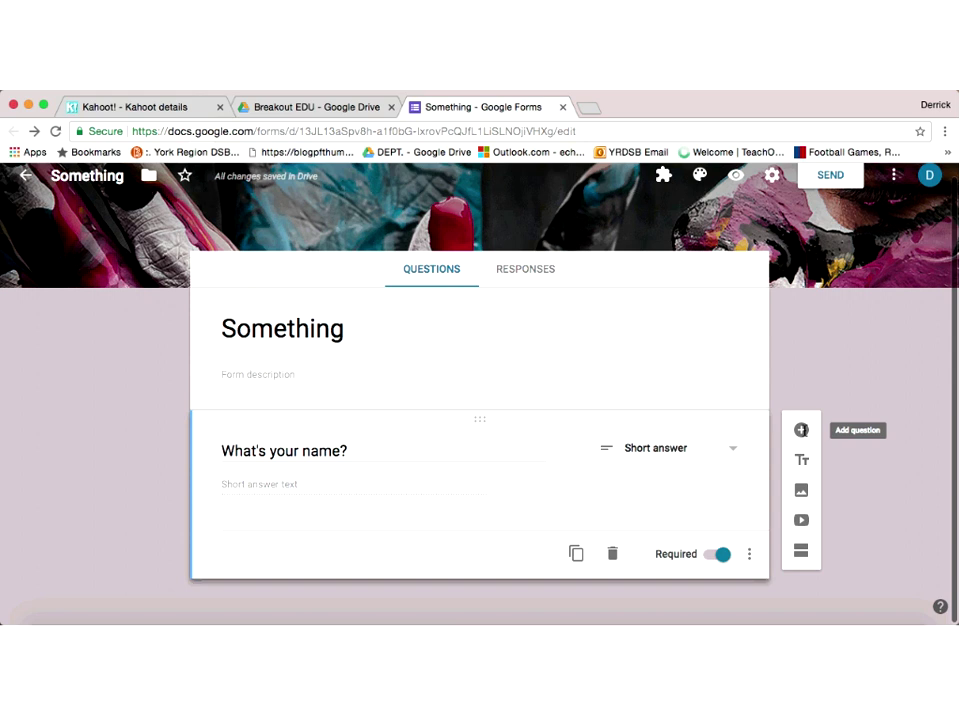
Step: Add a required question 'What do you have to give to the office before leaving on your last day?'
click(801, 430)
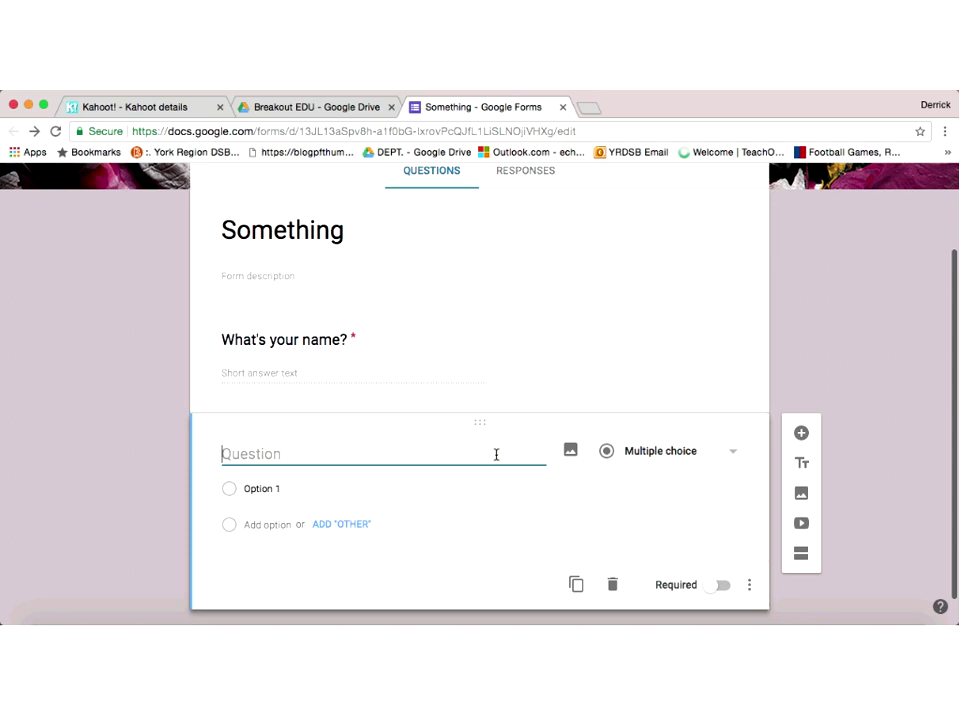
text(What do you have to )
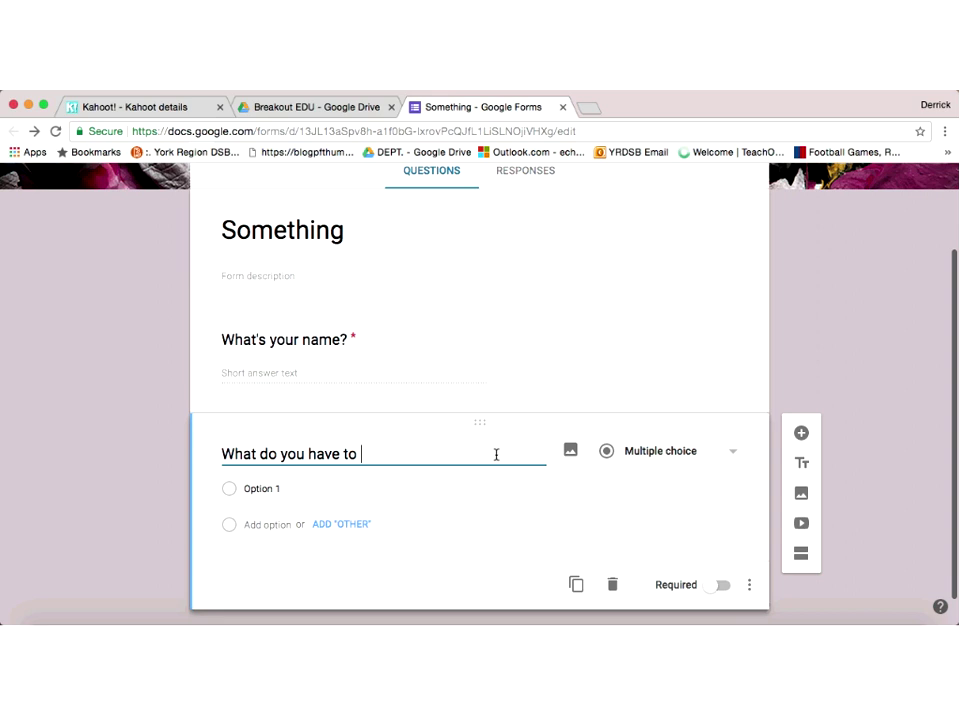
text(give to the office be)
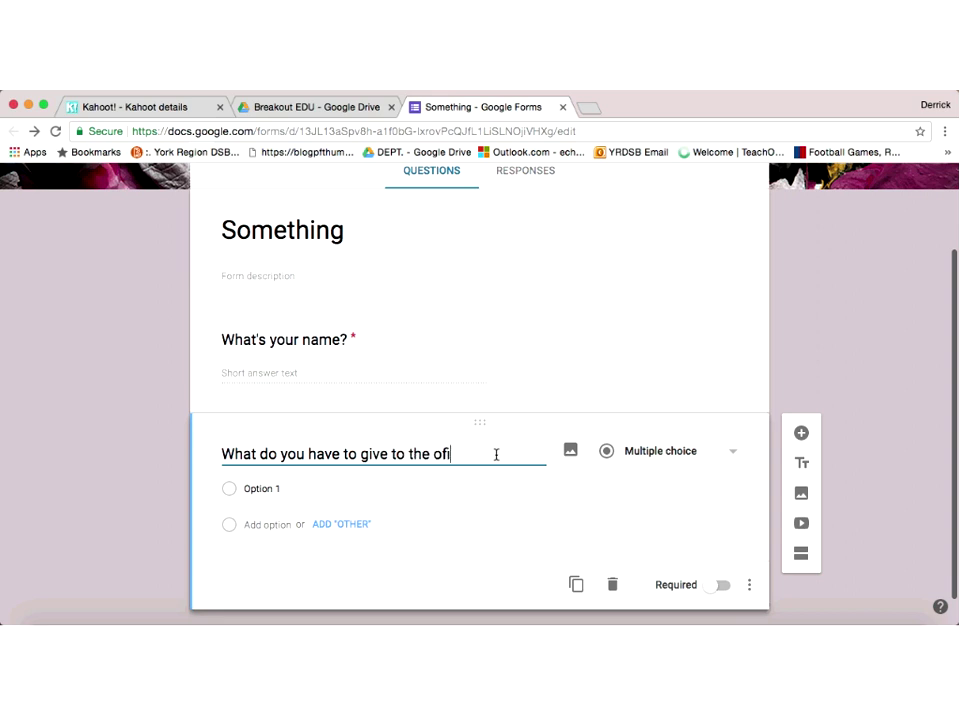
text(fore )
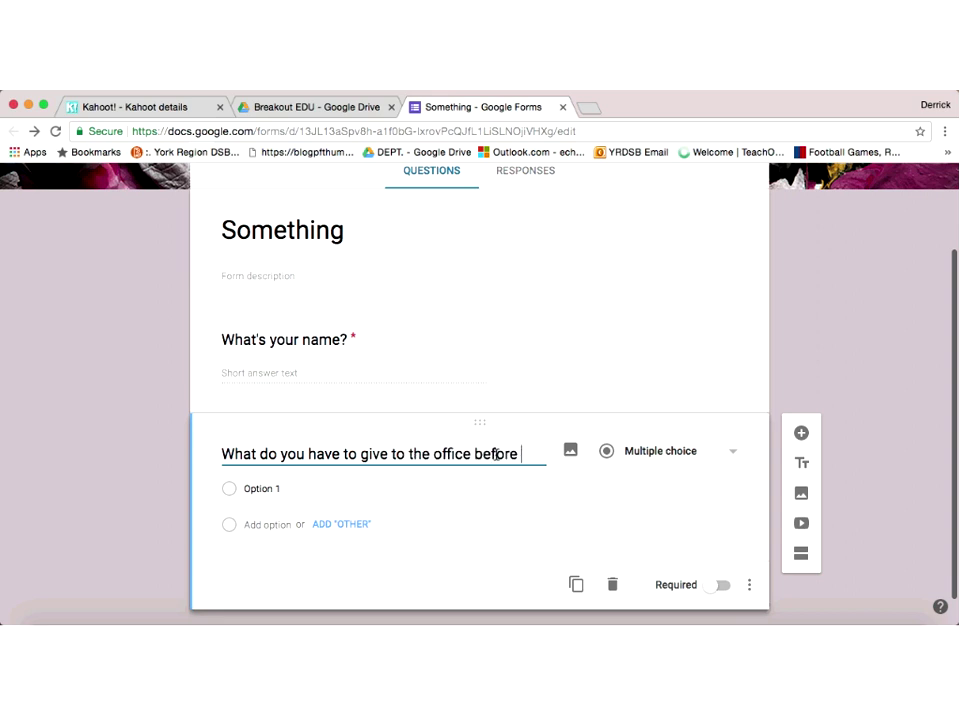
text(leaving on y)
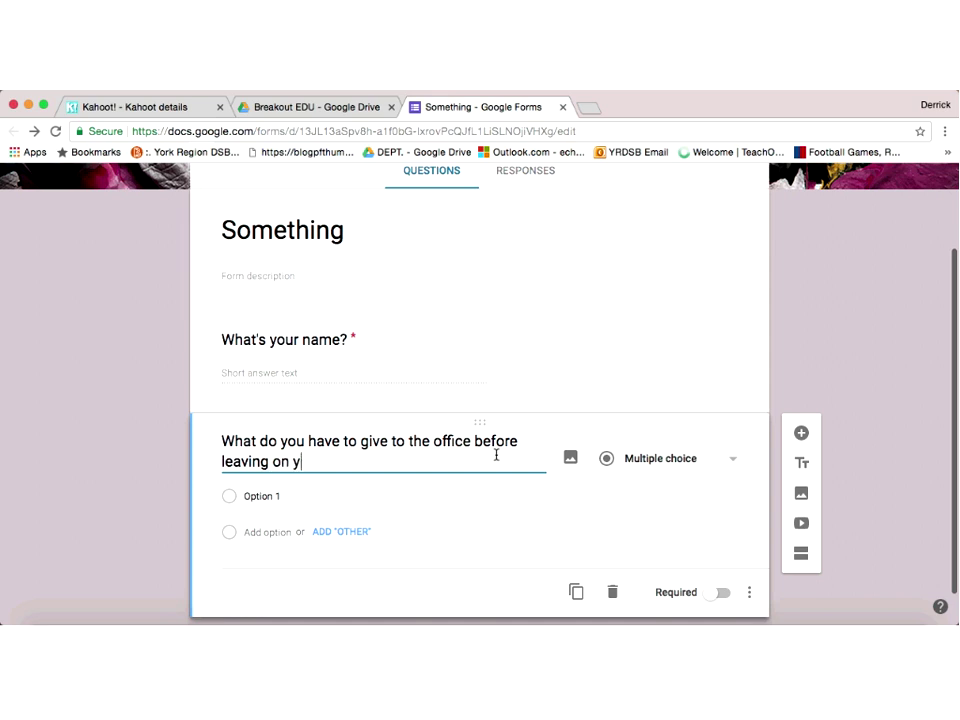
text(our last day?)
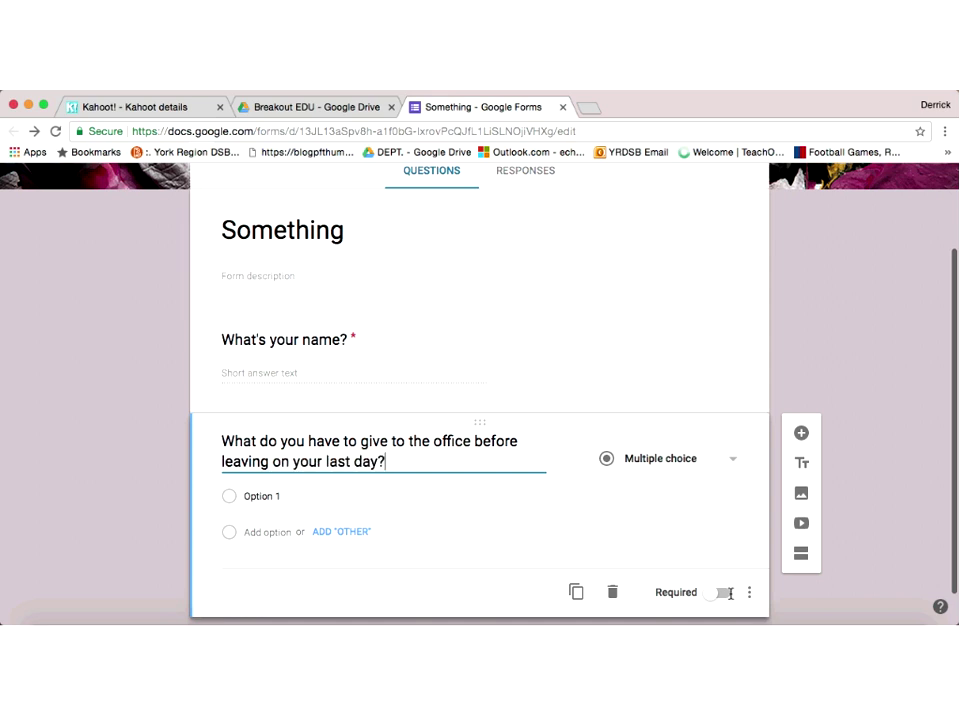
click(722, 592)
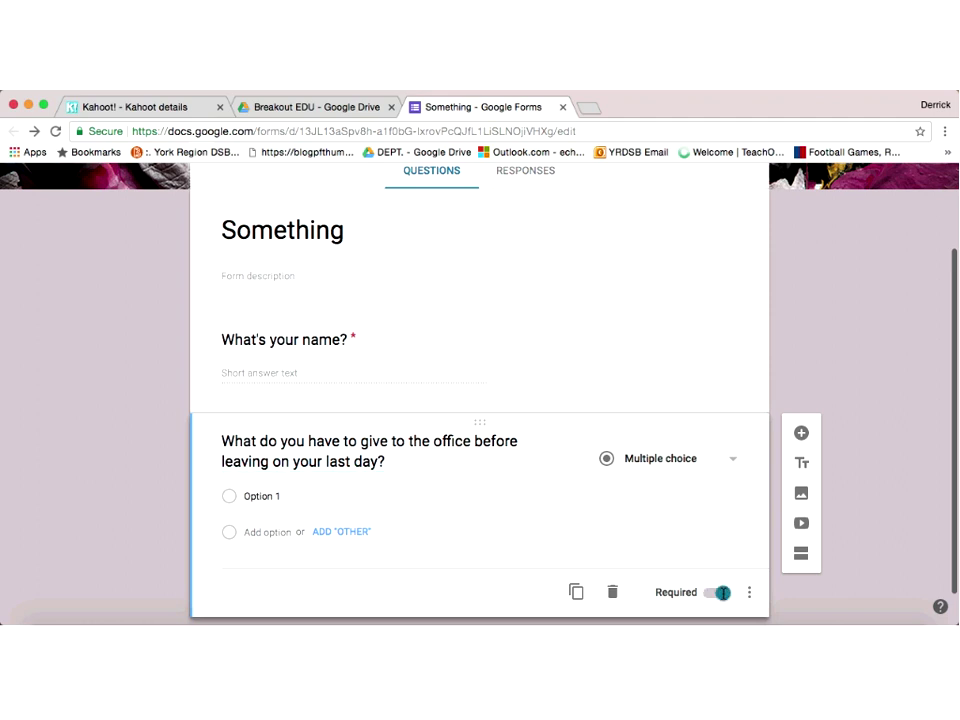
Step: Make the last-day question short answer and add Text response validation
click(737, 461)
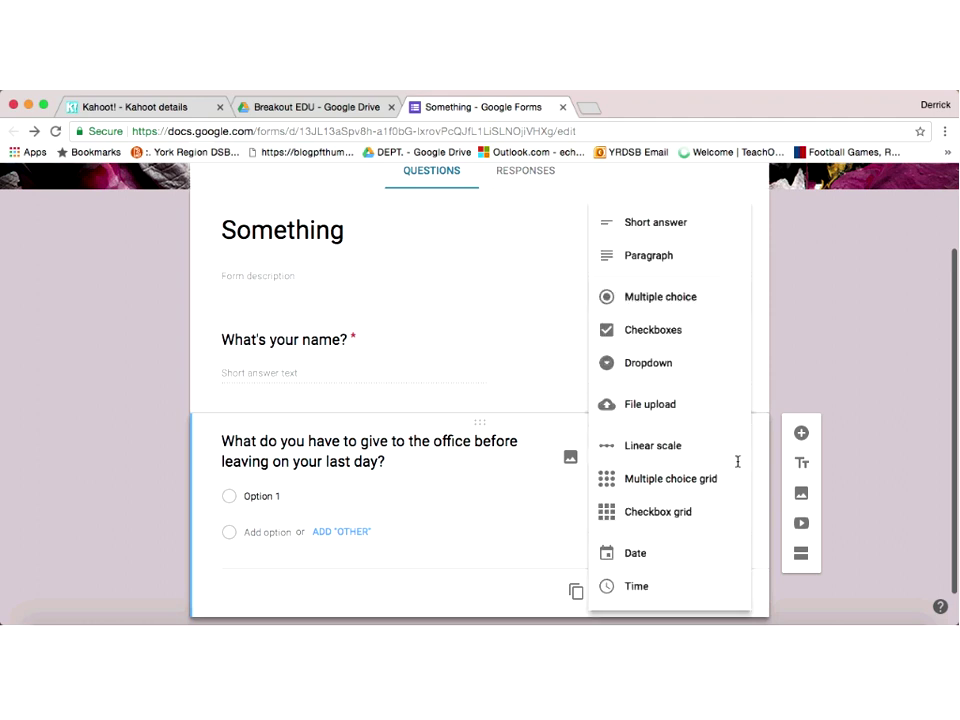
click(683, 217)
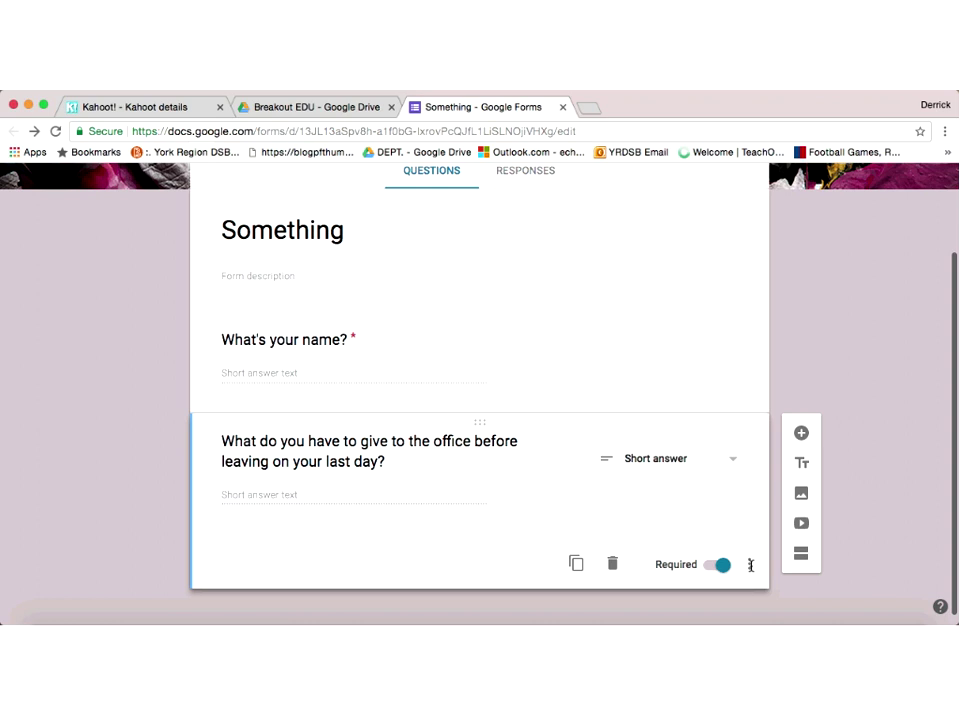
click(750, 565)
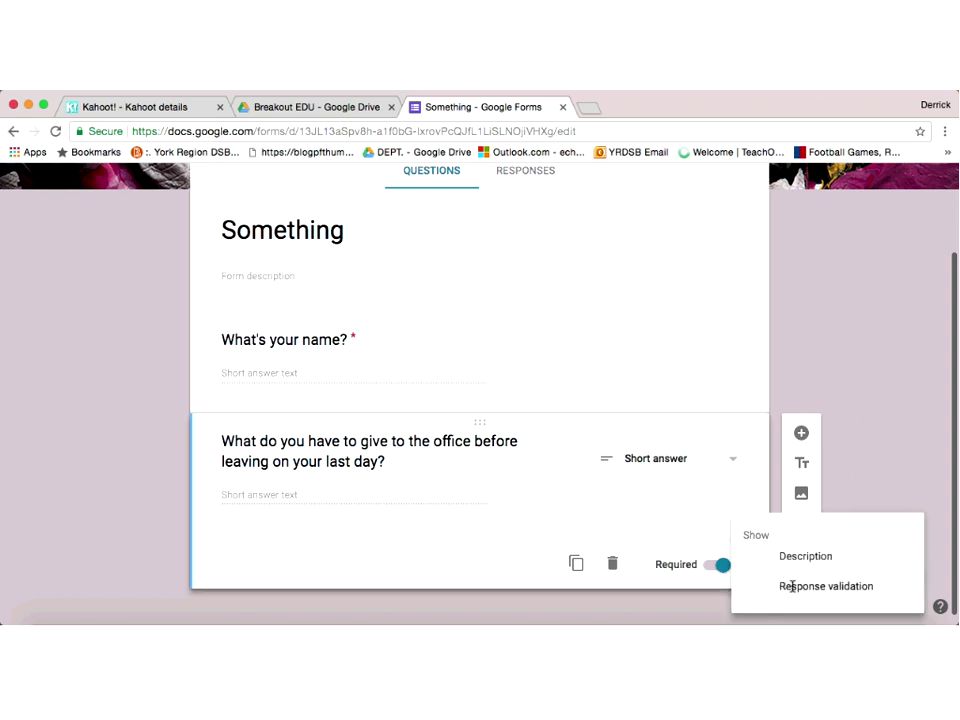
click(792, 587)
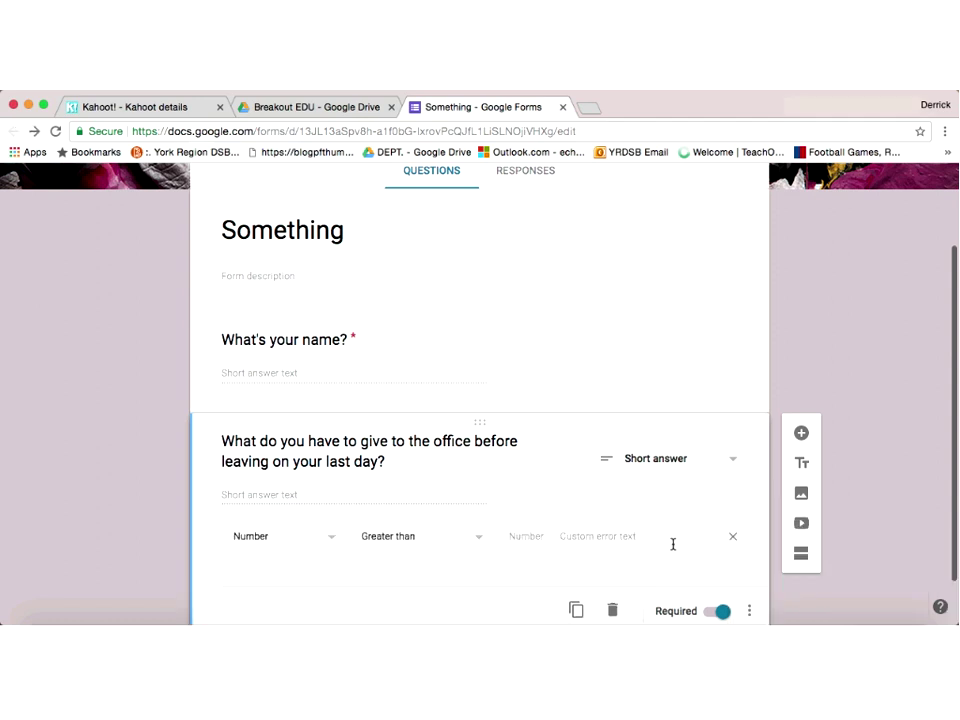
scroll(673, 544, down, 1)
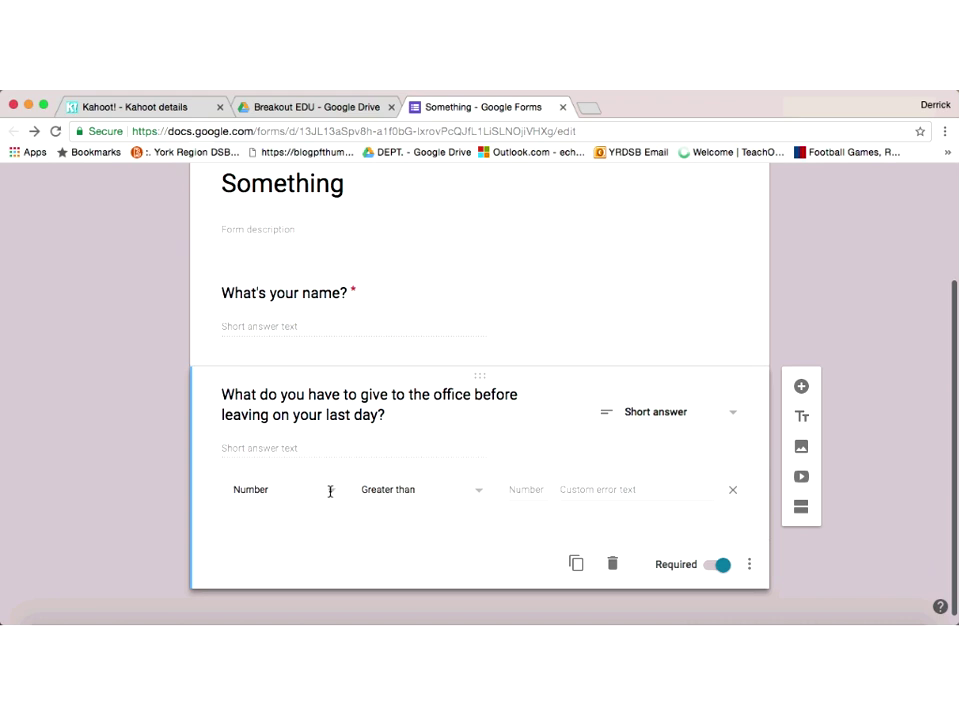
click(331, 491)
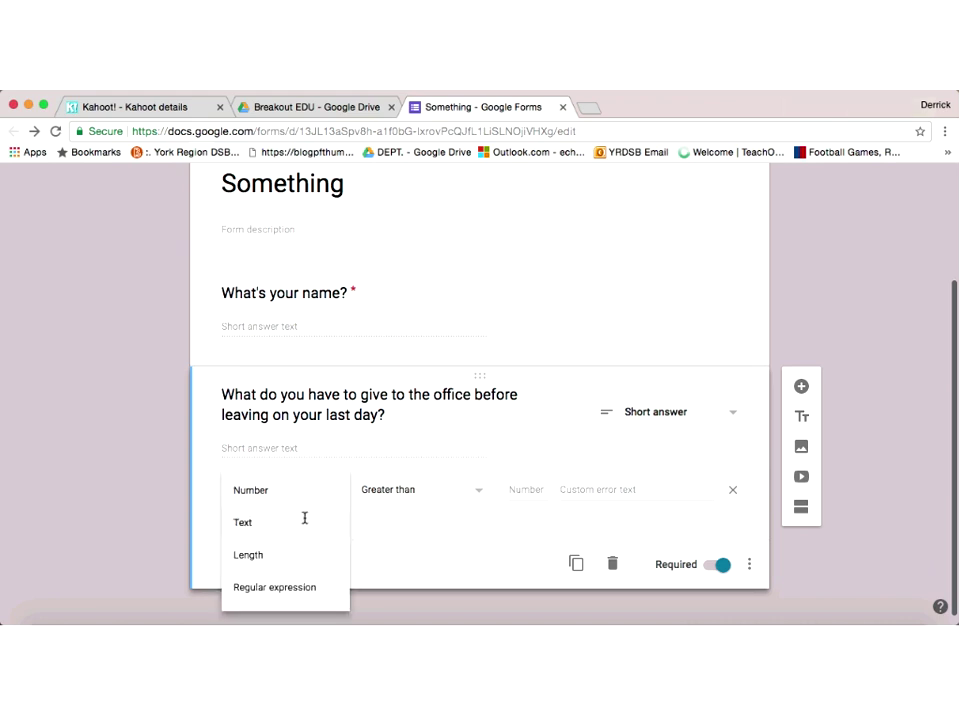
click(304, 517)
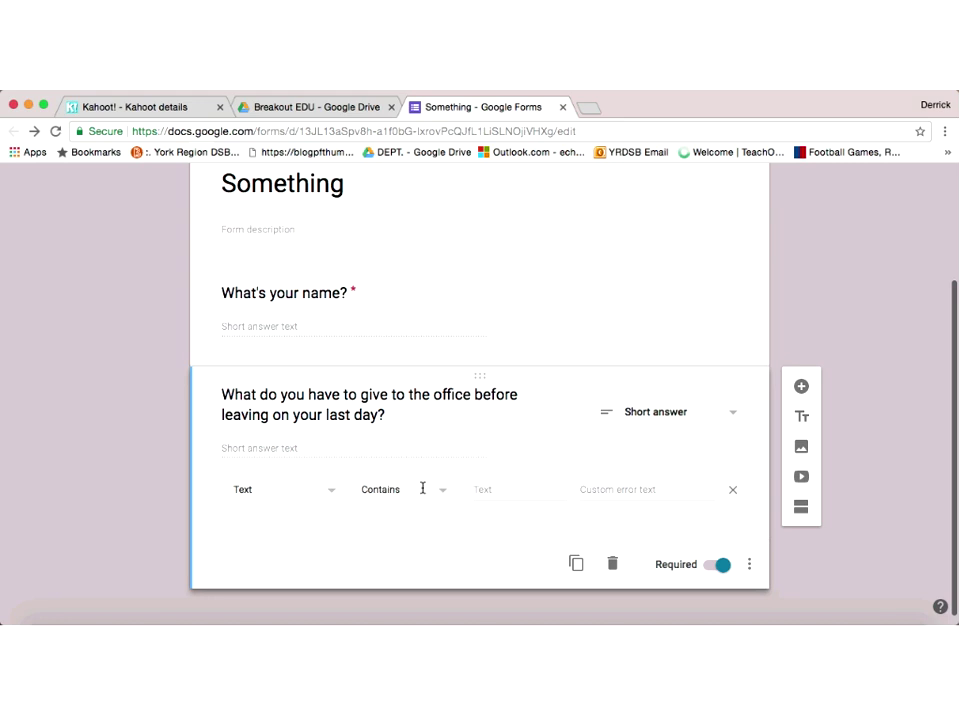
Step: Require the answer to contain 'Keys', with error text '4 letters; starts with a capital'
click(488, 487)
text(Keys)
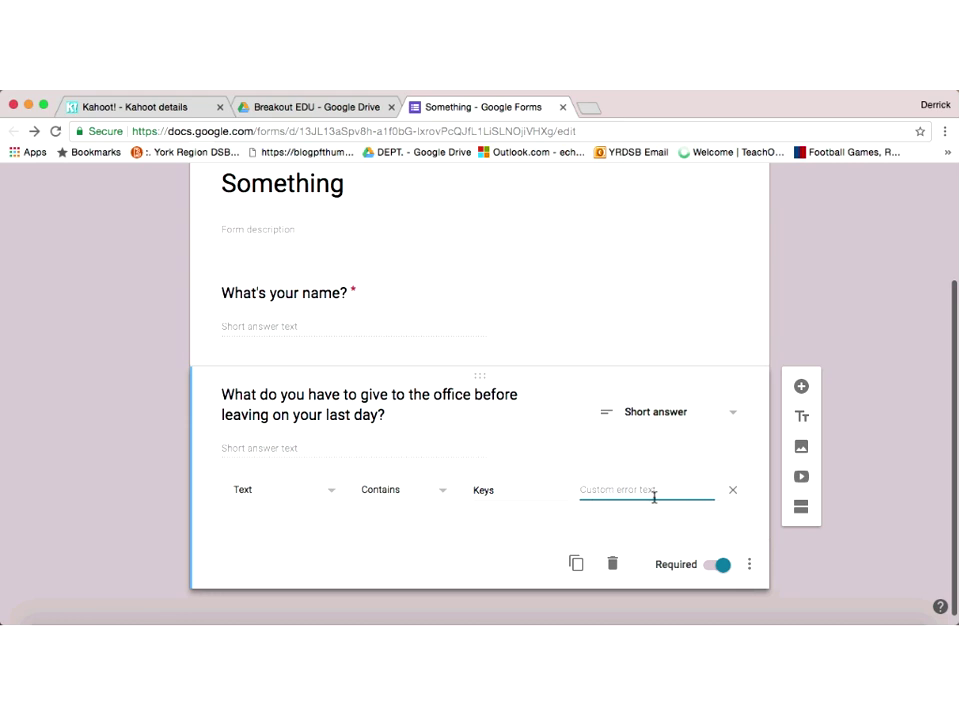
text(4 Le)
key(BackSpace)
key(BackSpace)
text(letters; starts with a capital)
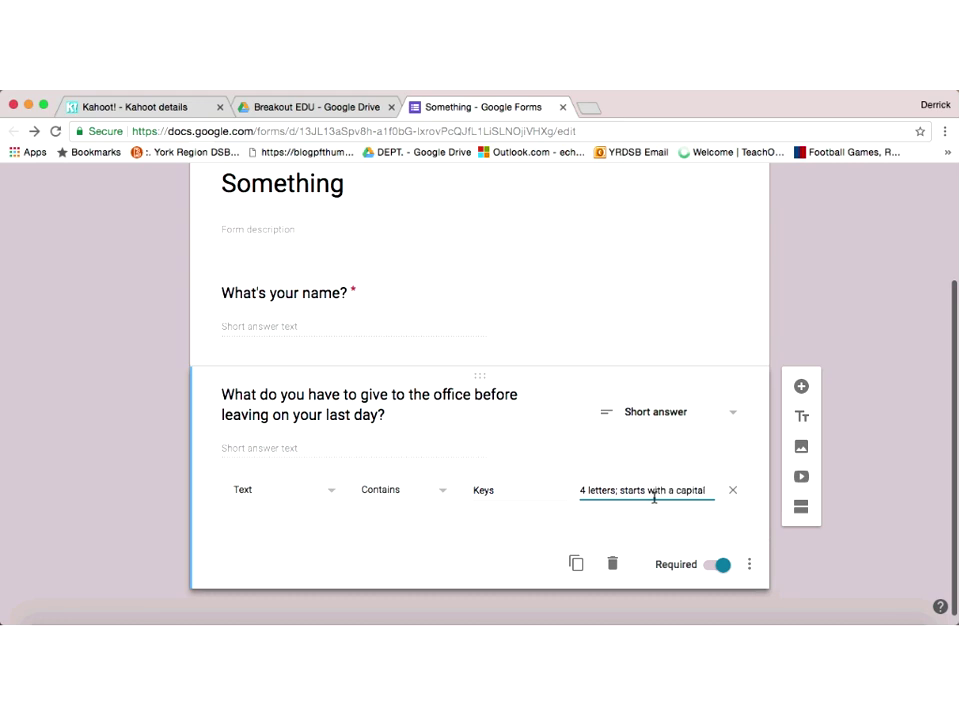
click(865, 505)
Step: Preview the form, enter a respondent name, and try the wrong answer 'Book'
scroll(870, 314, up, 3)
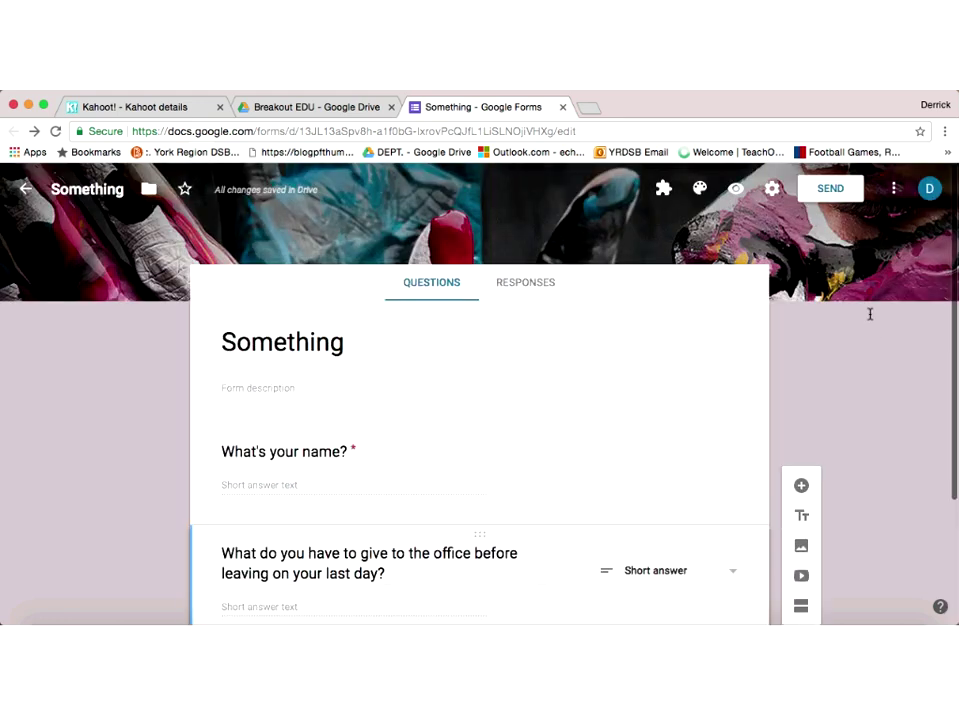
scroll(870, 314, down, 1)
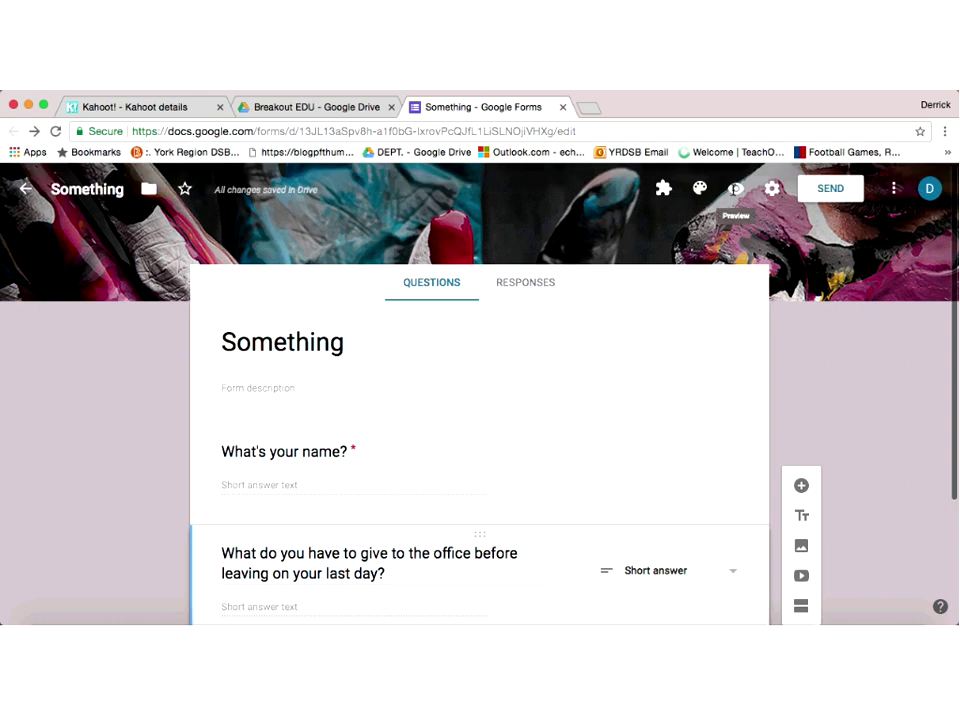
click(735, 189)
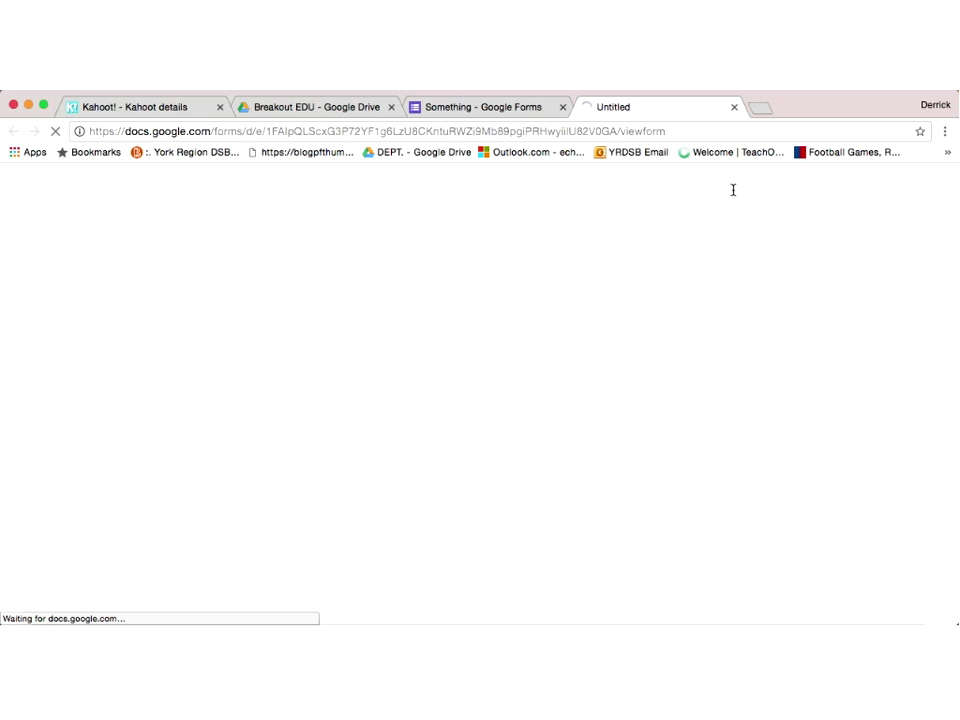
click(407, 372)
text(Derrick)
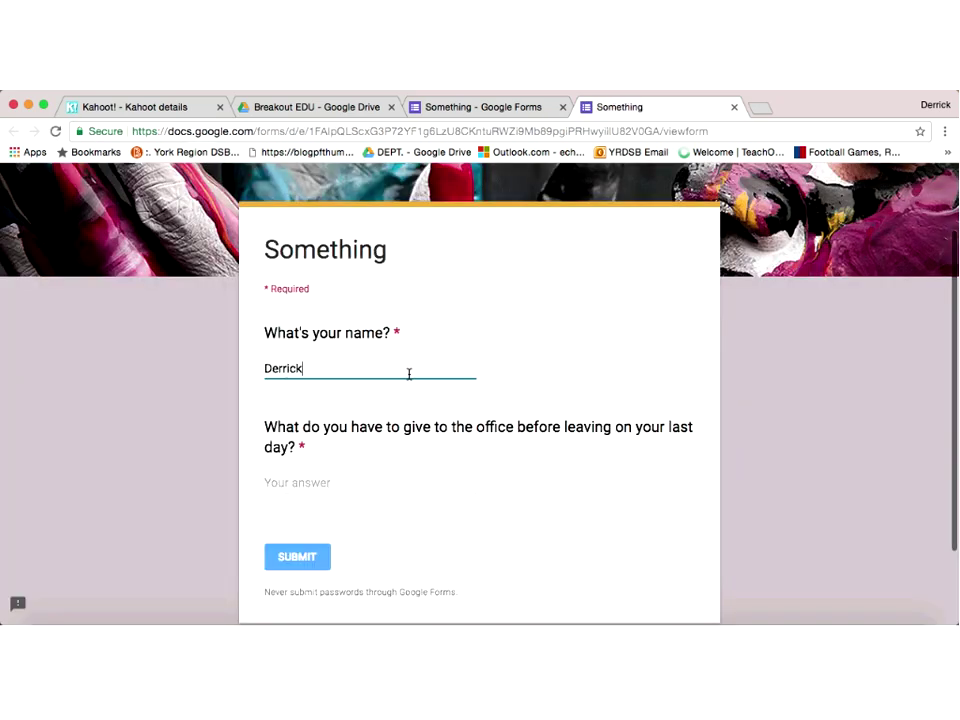
click(323, 482)
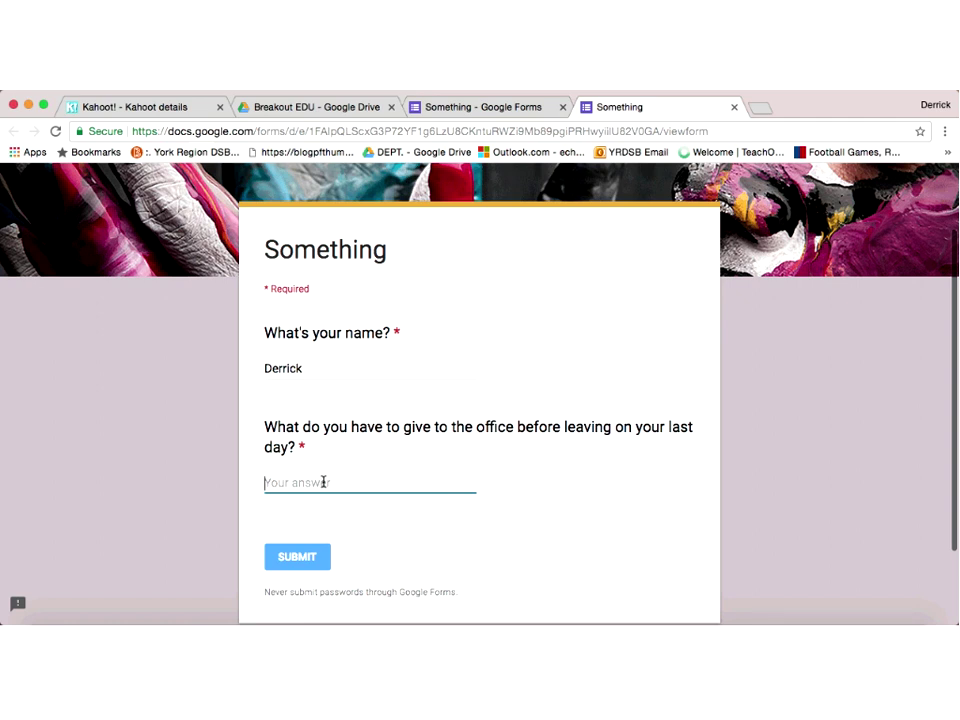
text(Book)
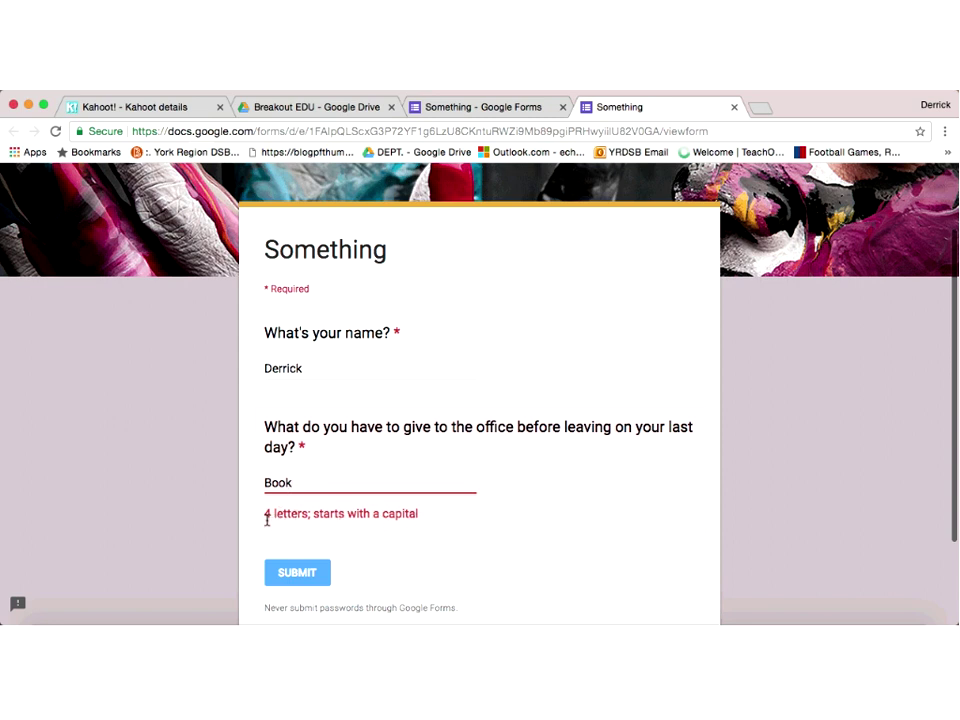
Step: Replace the answer with 'Keys' and submit the test response
key(BackSpace)
key(BackSpace)
key(BackSpace)
key(BackSpace)
text(keys)
key(BackSpace)
key(BackSpace)
key(BackSpace)
key(BackSpace)
text(Keys)
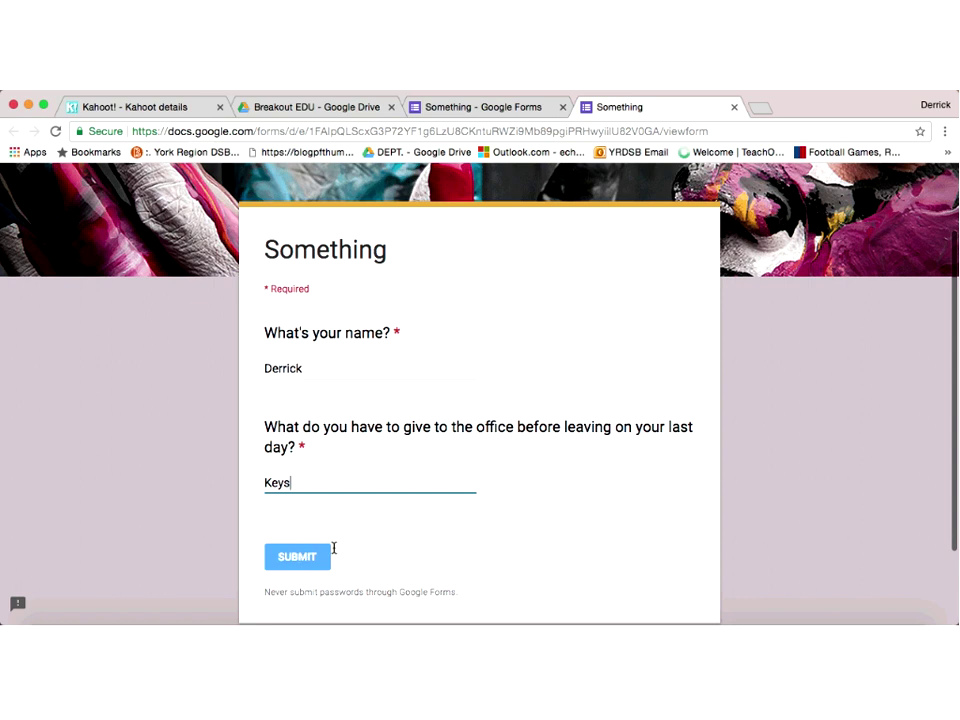
click(291, 556)
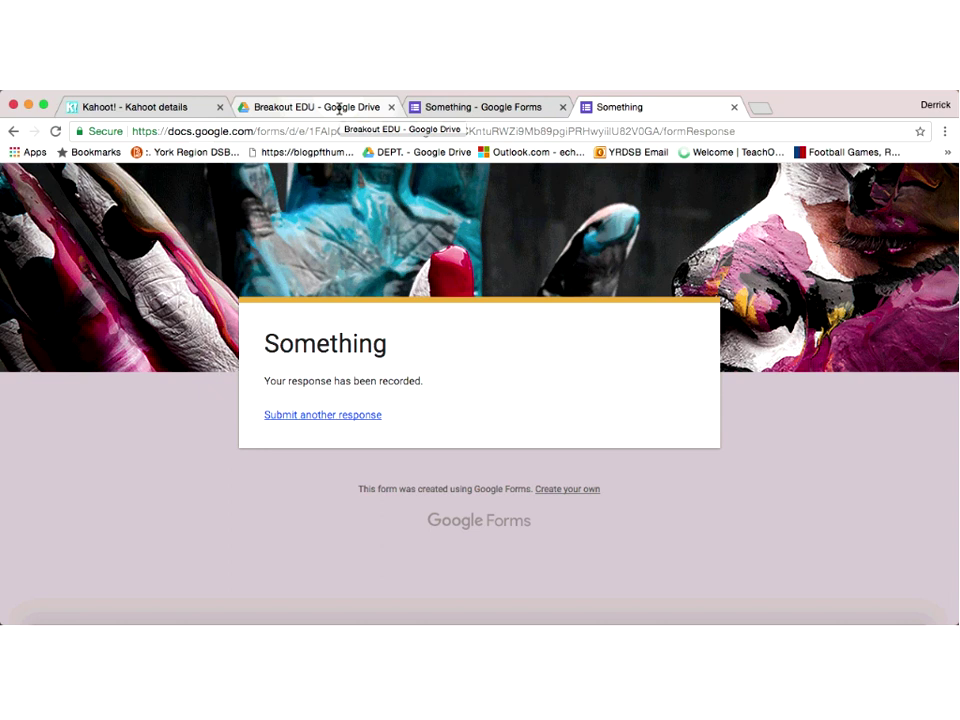
Step: Back in the Breakout EDU Drive folder, create a new Google Site via NEW > More
click(339, 108)
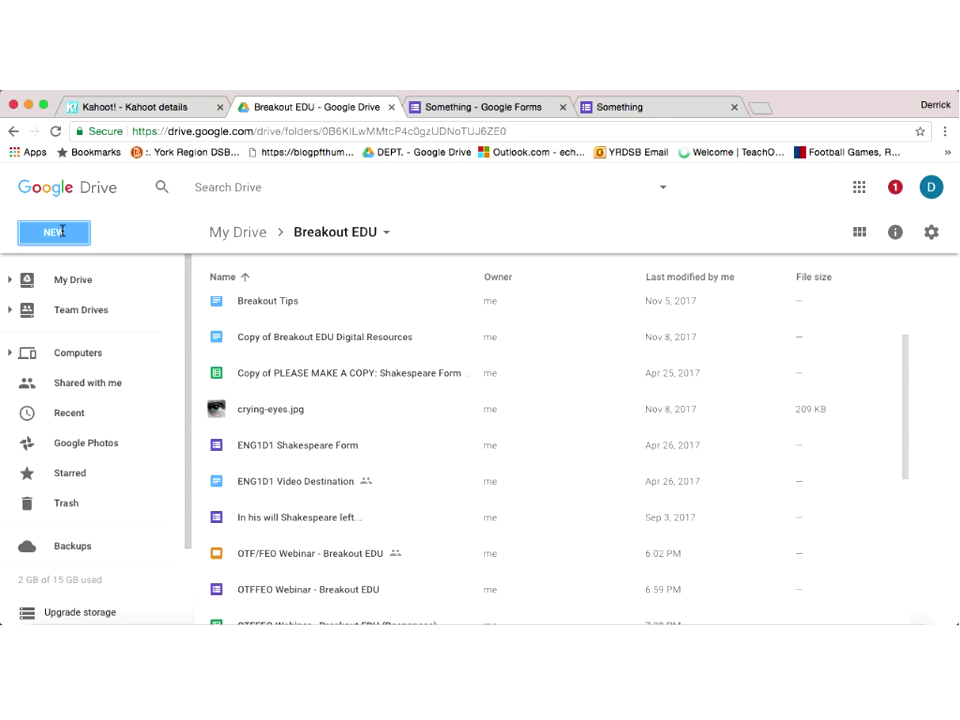
click(62, 231)
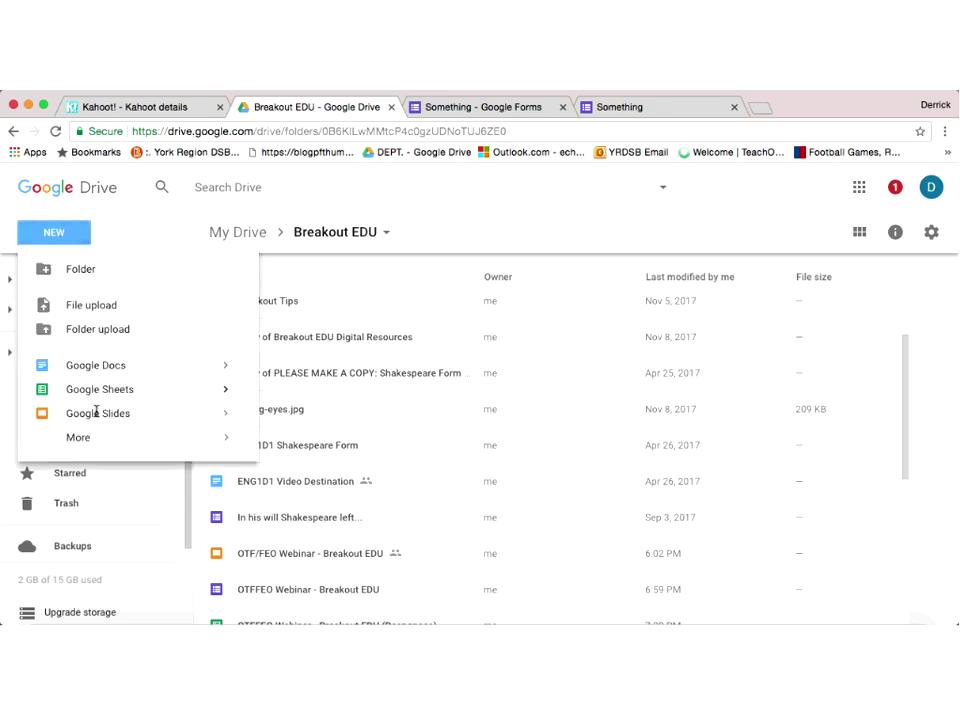
mouse_move(99, 433)
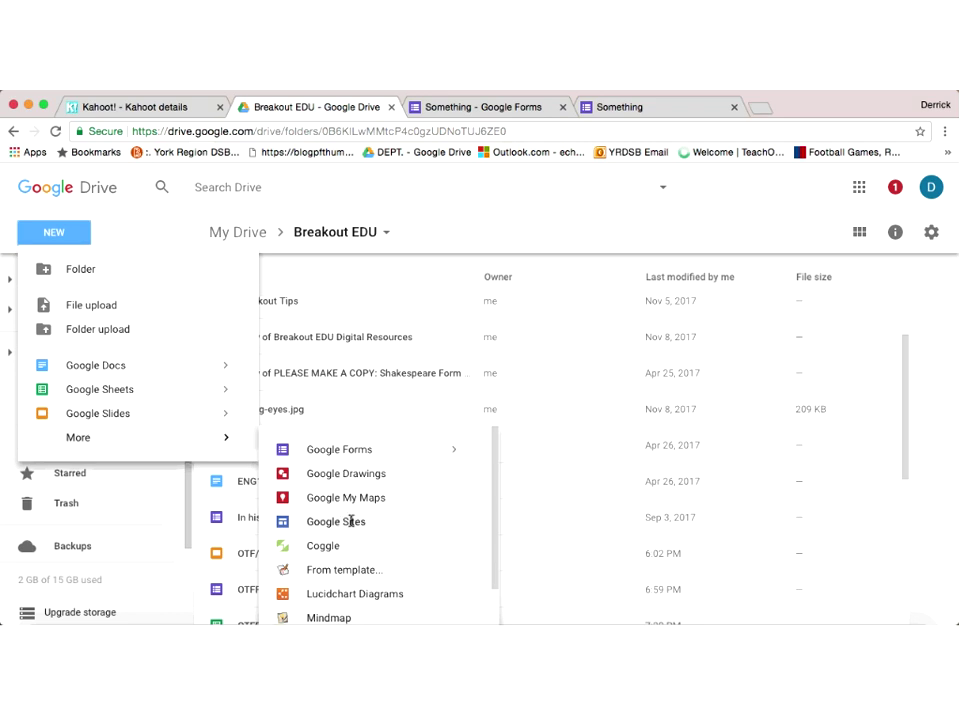
click(351, 521)
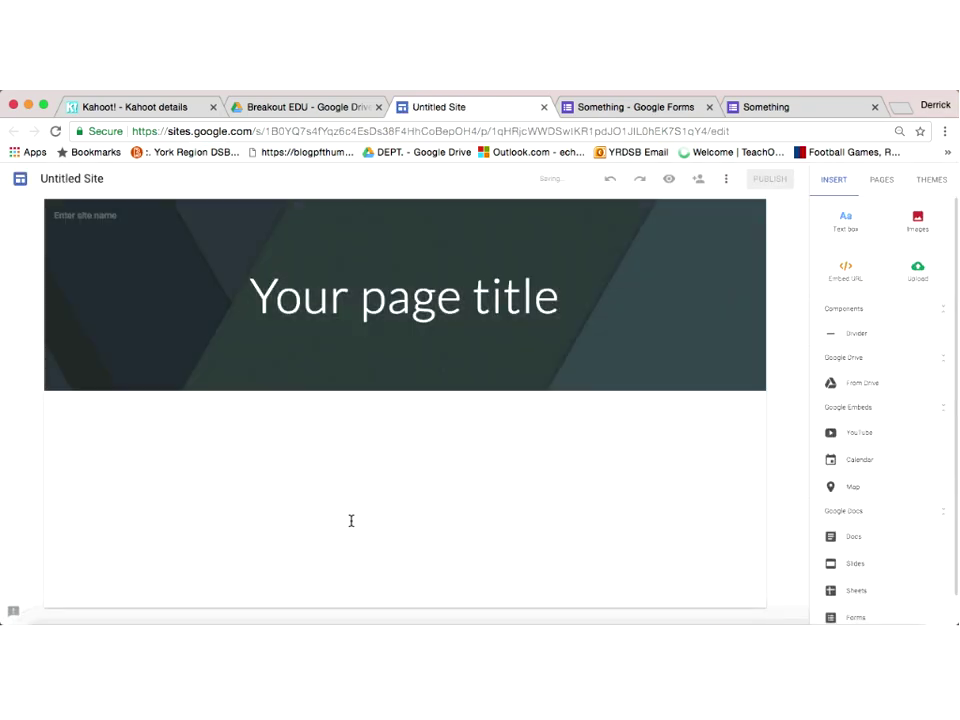
Step: Select the 'Untitled Site' name field in the new site editor
click(102, 178)
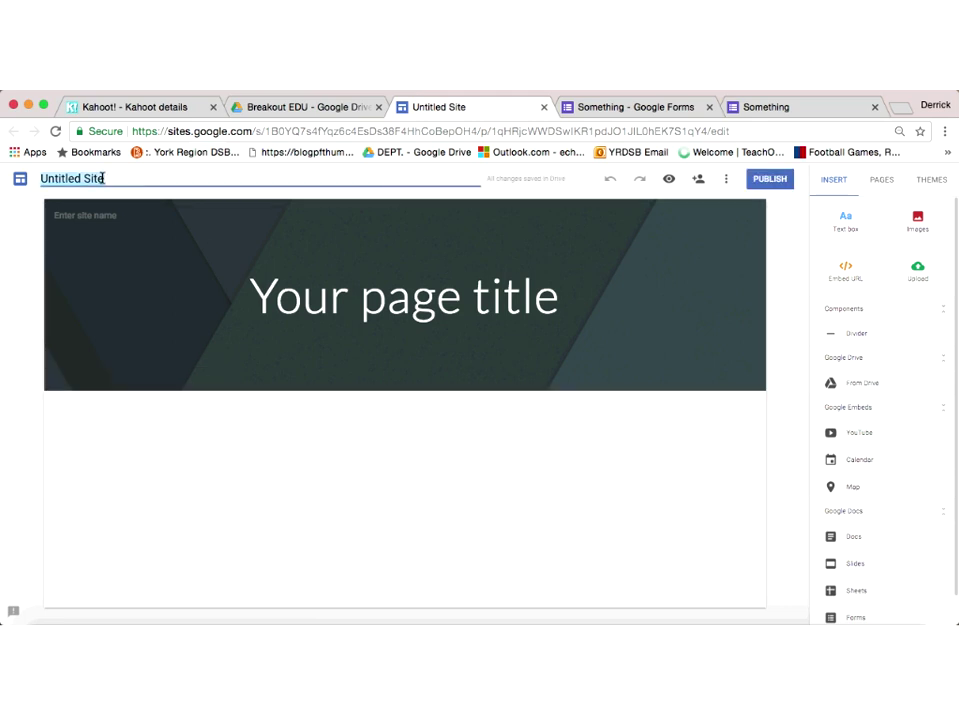
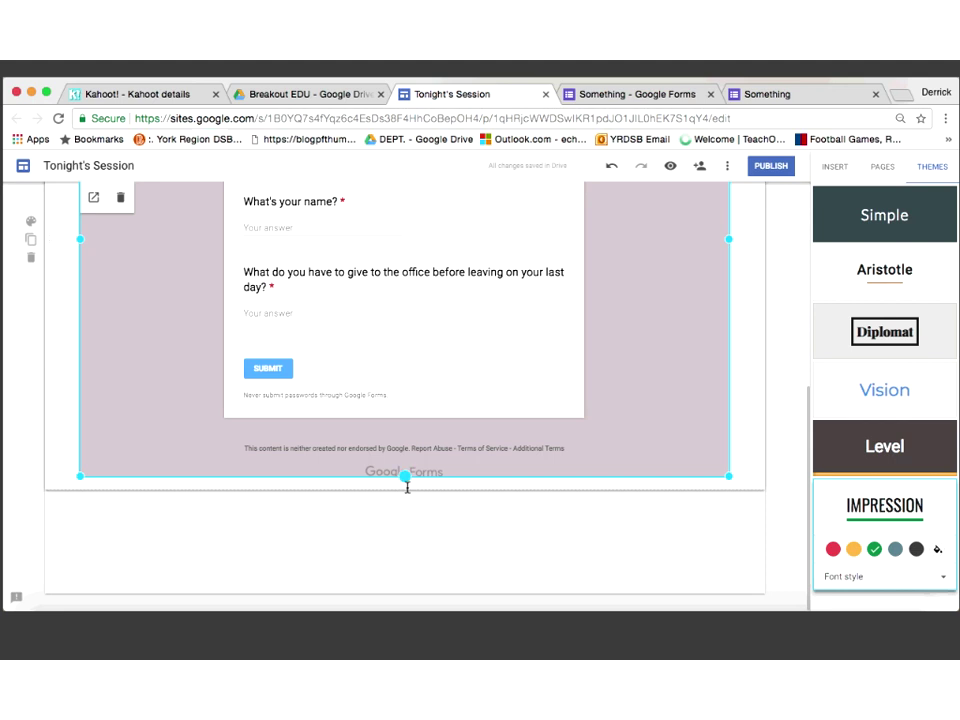
Step: Stretch the embedded 'Something' form to full height and apply the Emphasis 1 section style
drag(405, 477, 405, 512)
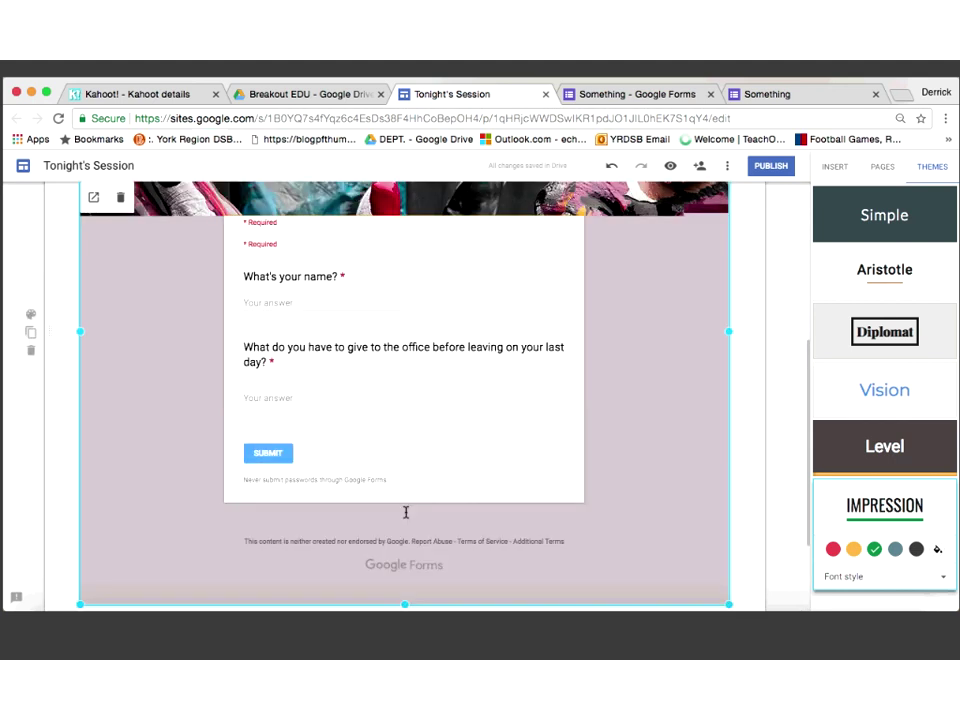
scroll(43, 428, up, 2)
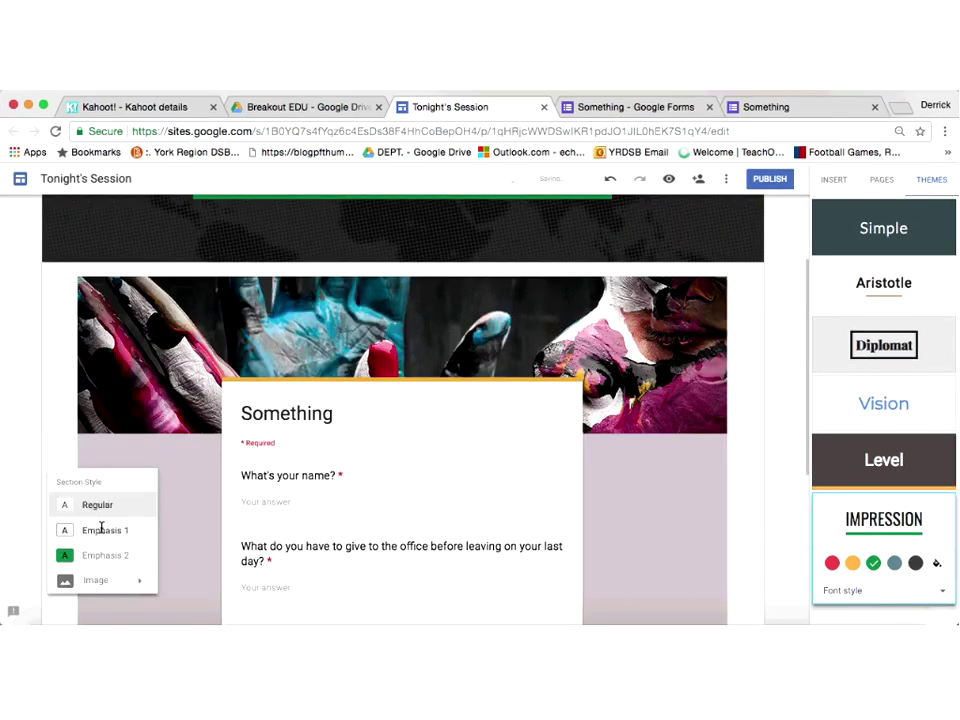
click(101, 528)
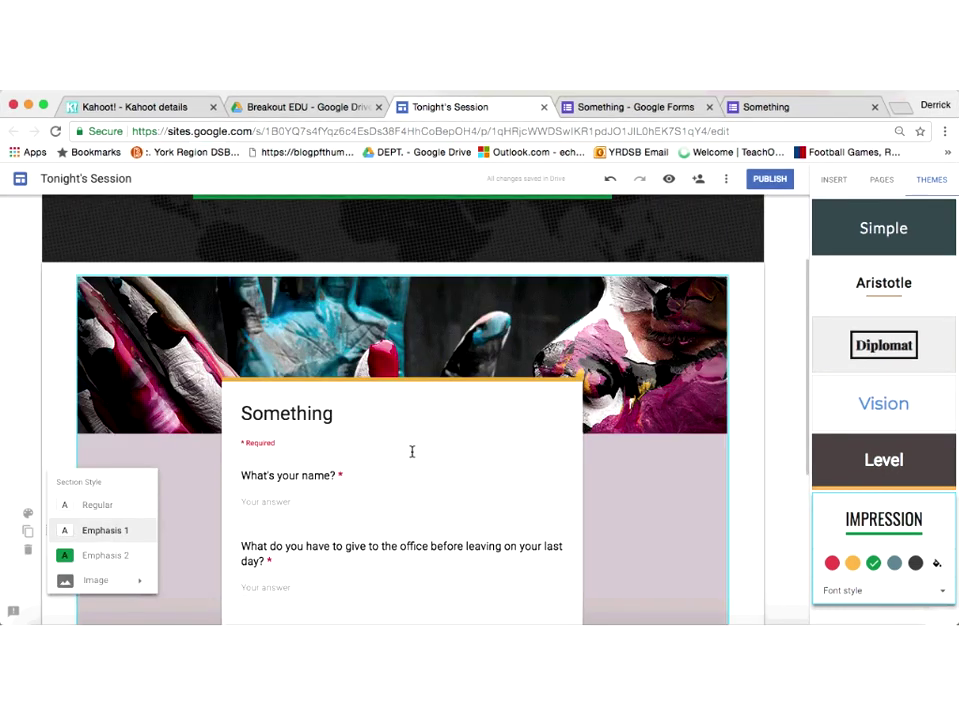
click(782, 418)
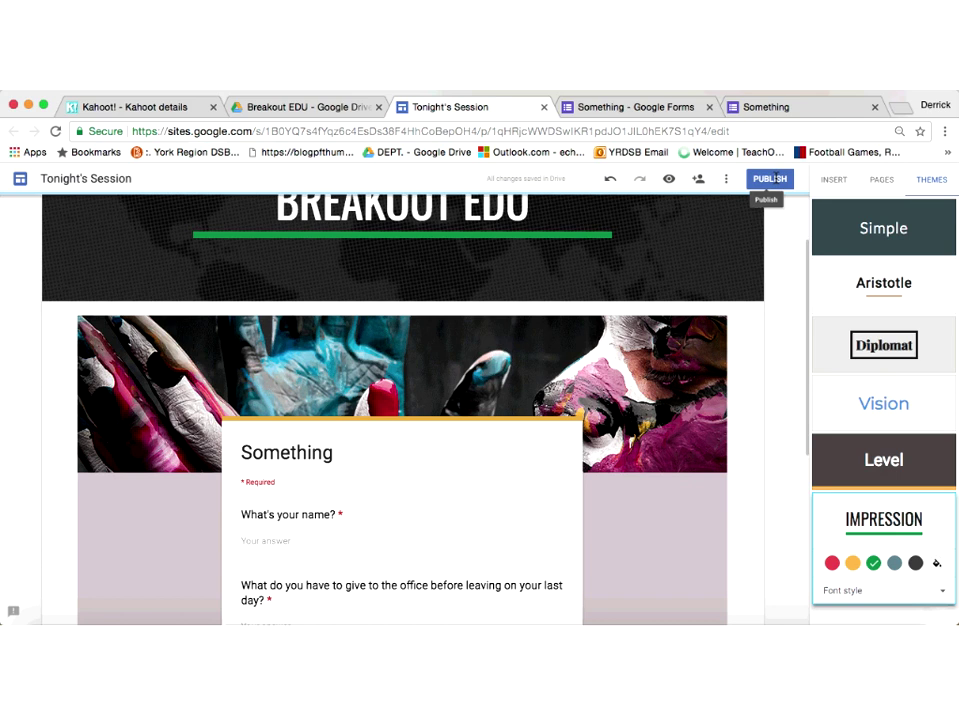
Step: Publish the site with the web address corrected to tonights-session-breakoutedu
click(773, 178)
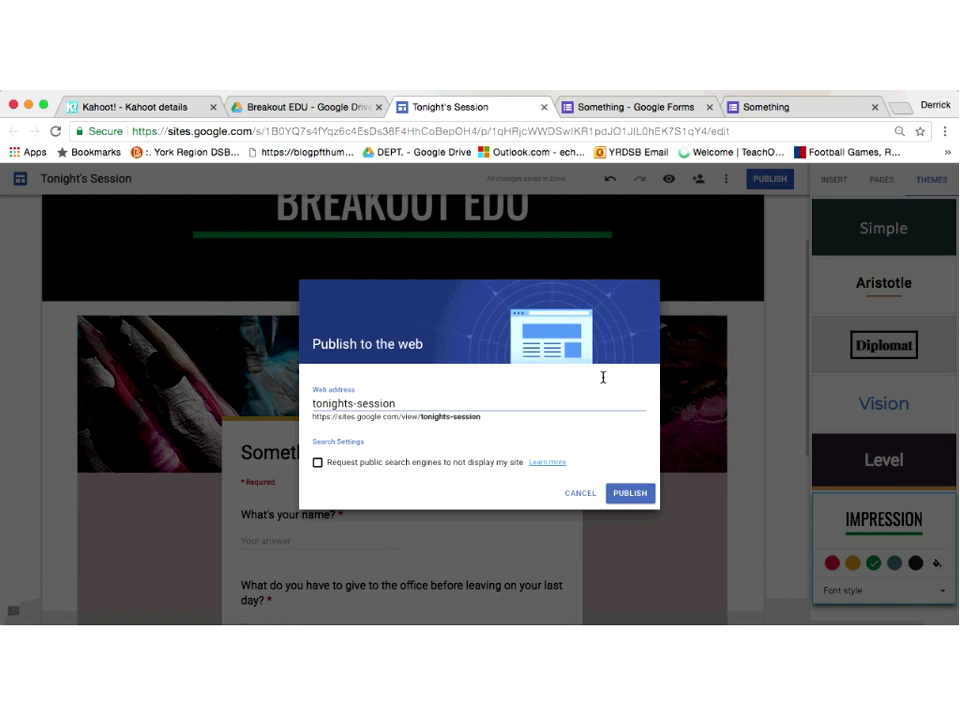
text((bre)
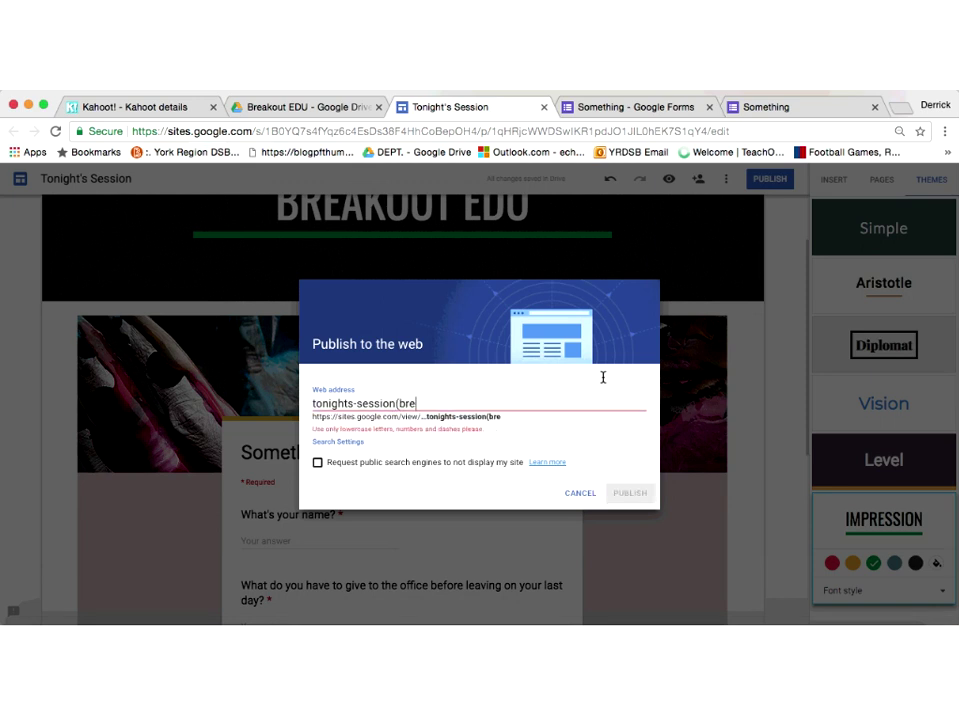
text(akouted)
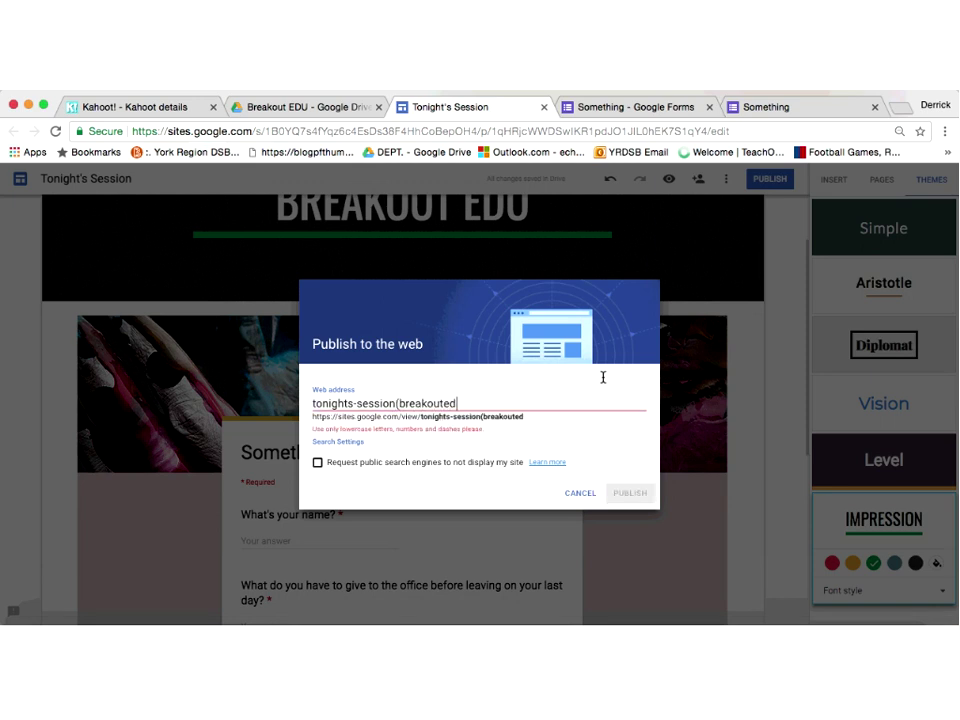
text(u))
key(BackSpace)
key(Left)
key(Left)
key(Left)
key(Left)
key(Left)
key(Left)
key(Left)
key(Left)
key(Left)
key(Left)
key(Left)
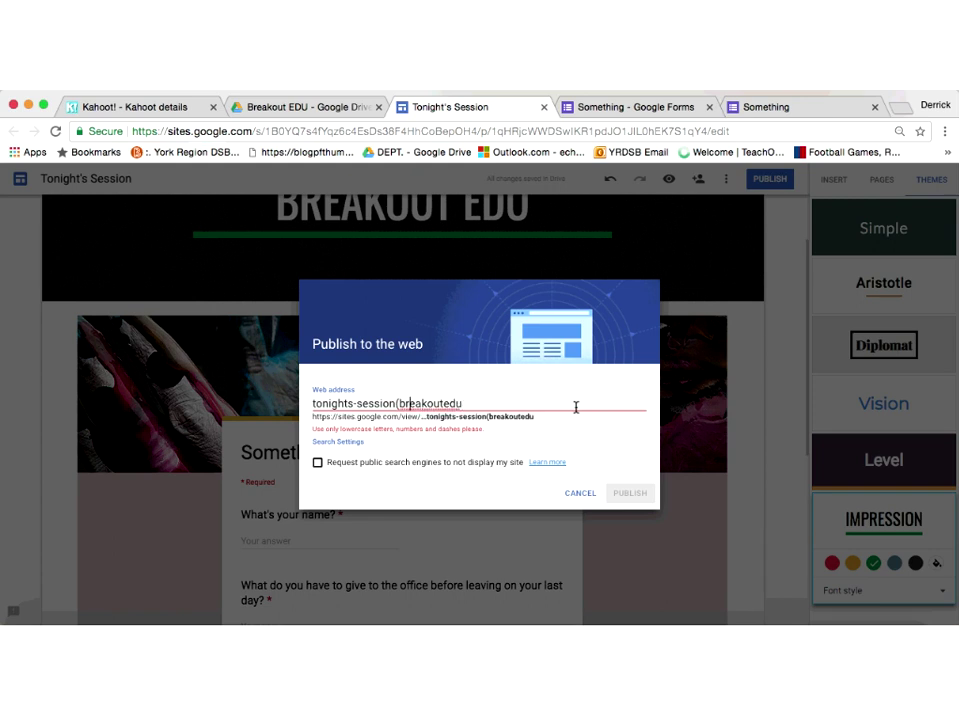
key(BackSpace)
text(-)
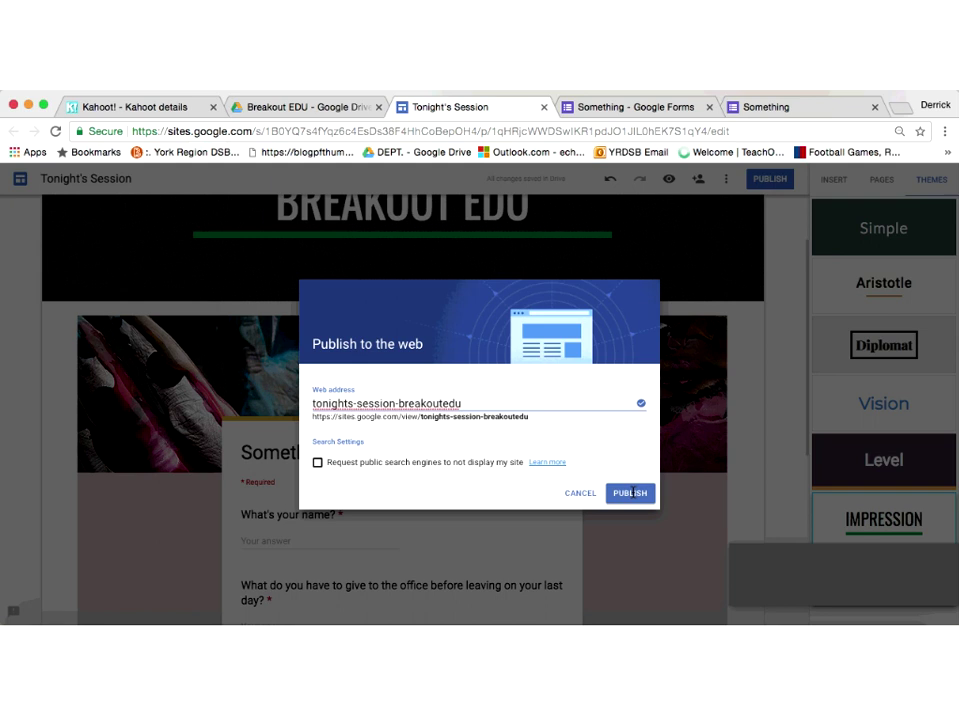
click(630, 493)
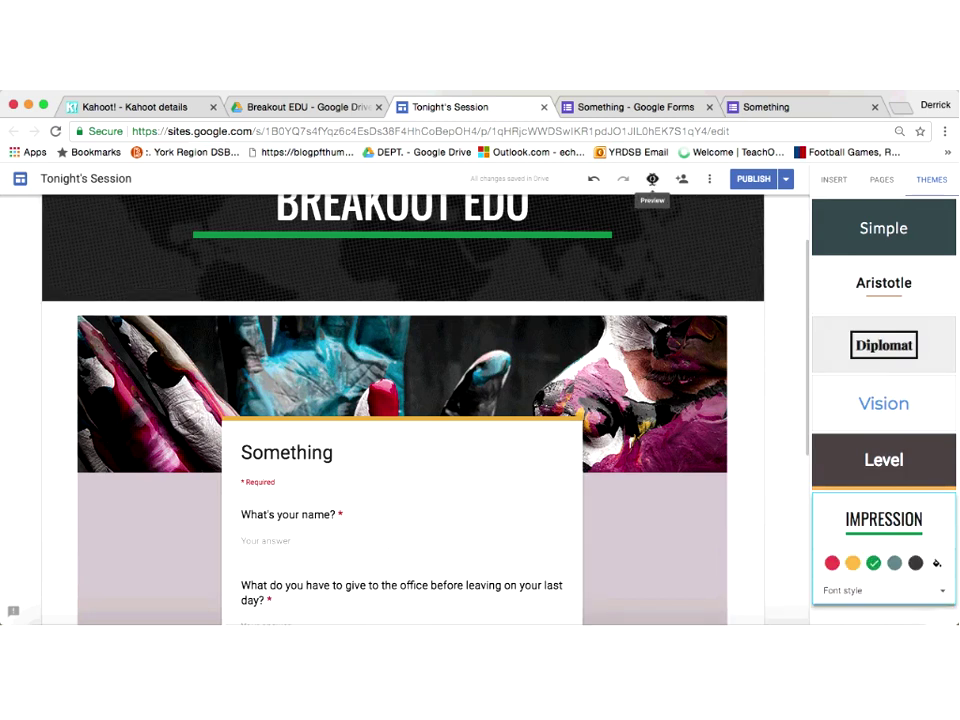
Step: Preview the Tonight's Session page, then return to editing with insert options below the form
click(652, 180)
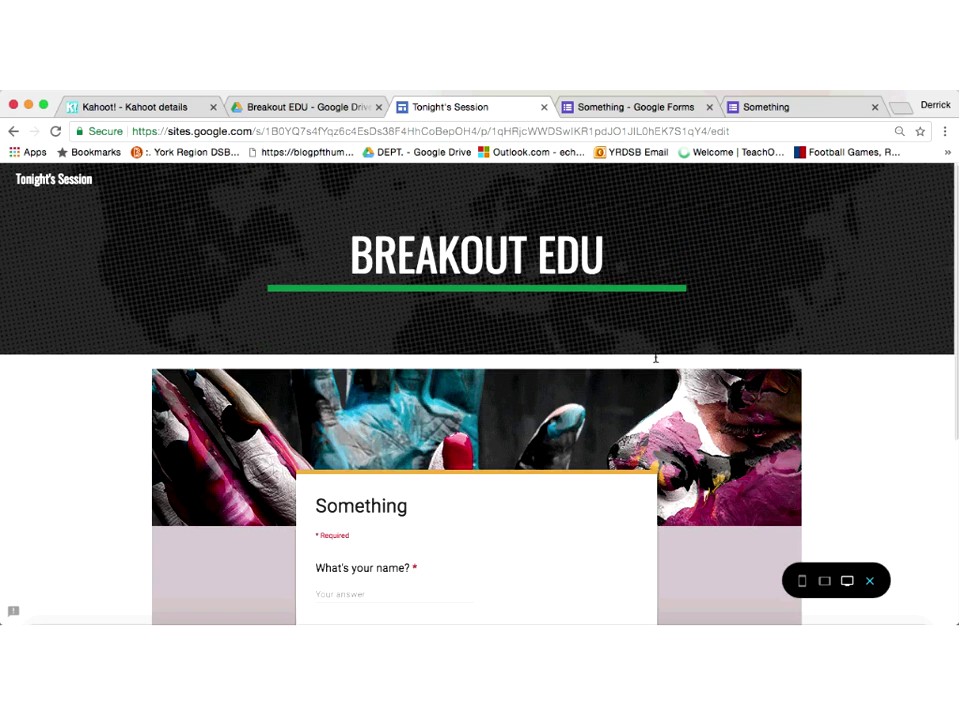
scroll(655, 357, down, 1)
scroll(655, 355, down, 3)
scroll(655, 350, down, 3)
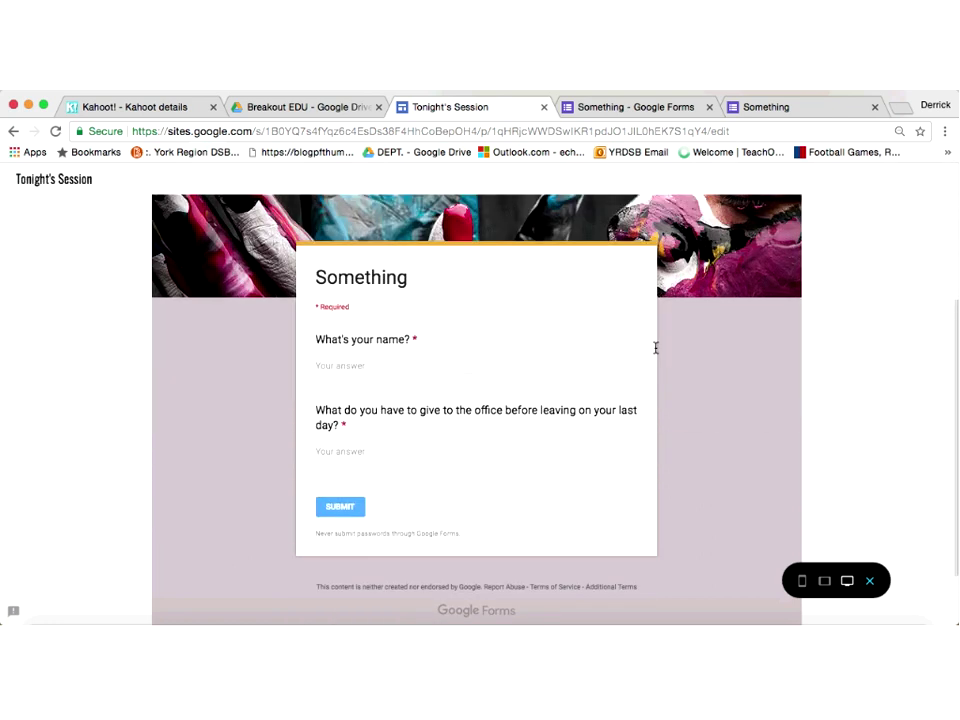
scroll(655, 347, up, 3)
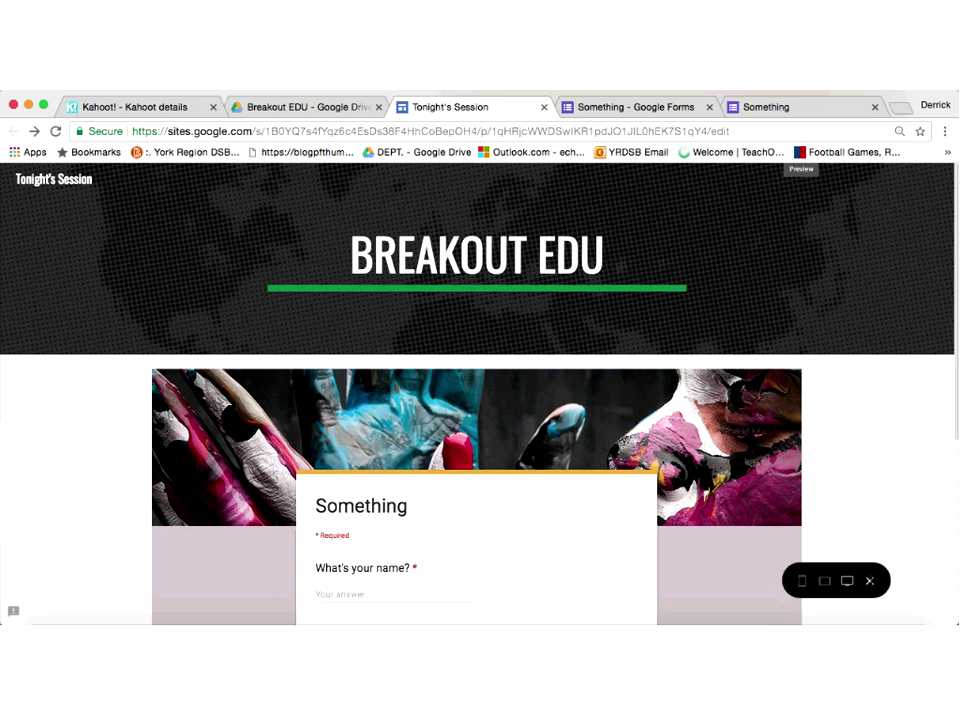
click(869, 580)
double_click(390, 553)
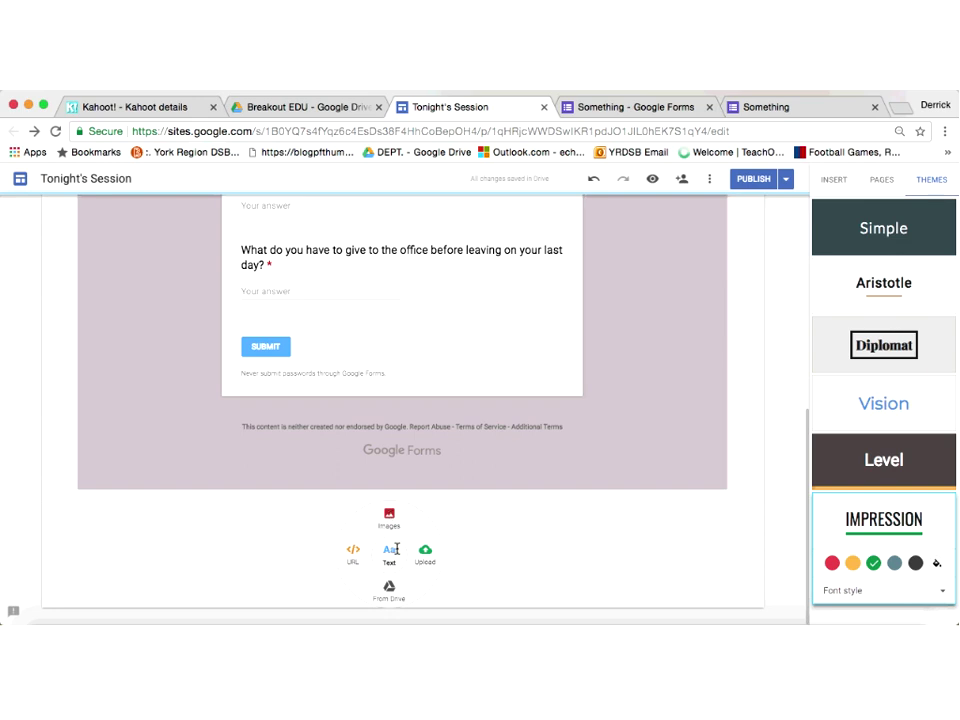
Step: Add a Title-style text box reading 'Instructions:xxxxx' below the form
click(393, 550)
text(Instructions:xxxxx)
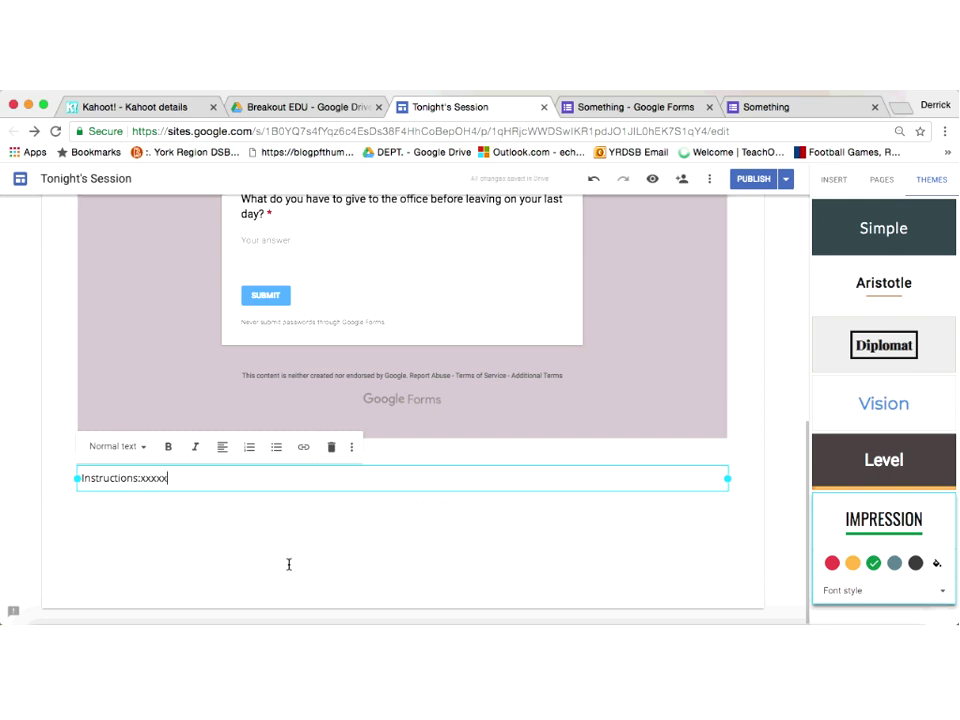
click(289, 564)
click(99, 479)
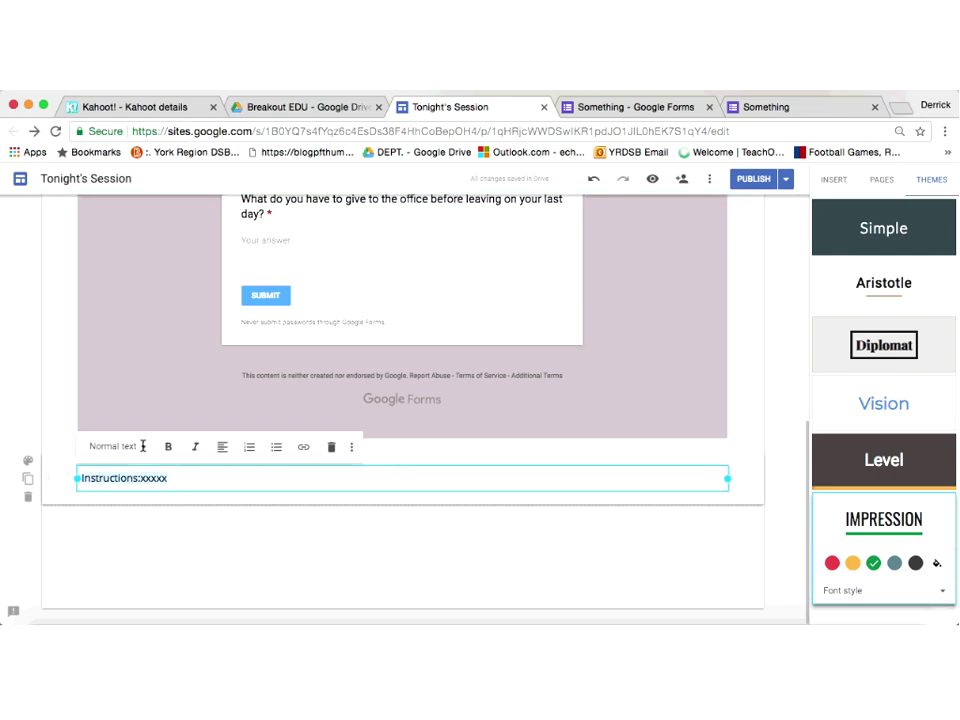
click(143, 446)
click(141, 471)
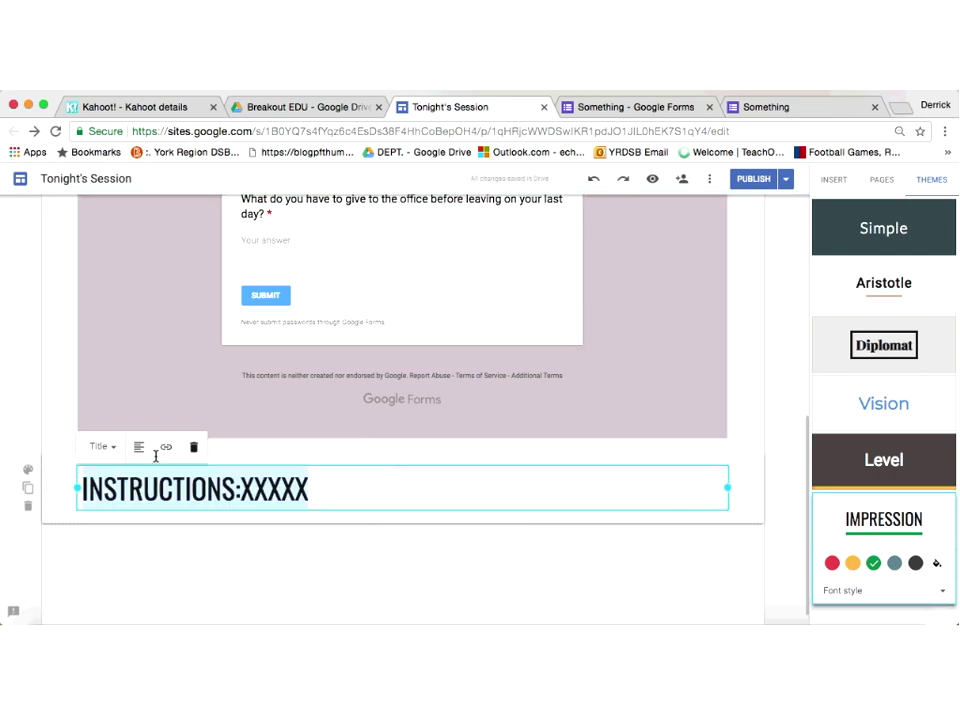
click(325, 568)
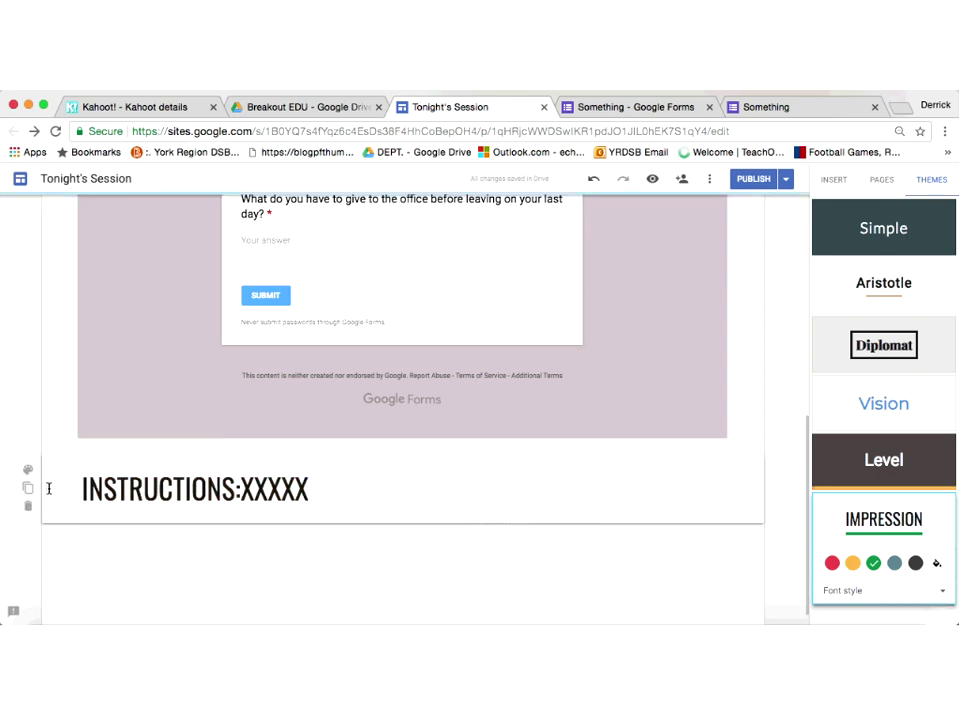
Step: Move the INSTRUCTIONS title section up between the BREAKOUT EDU header and the form
drag(48, 488, 53, 210)
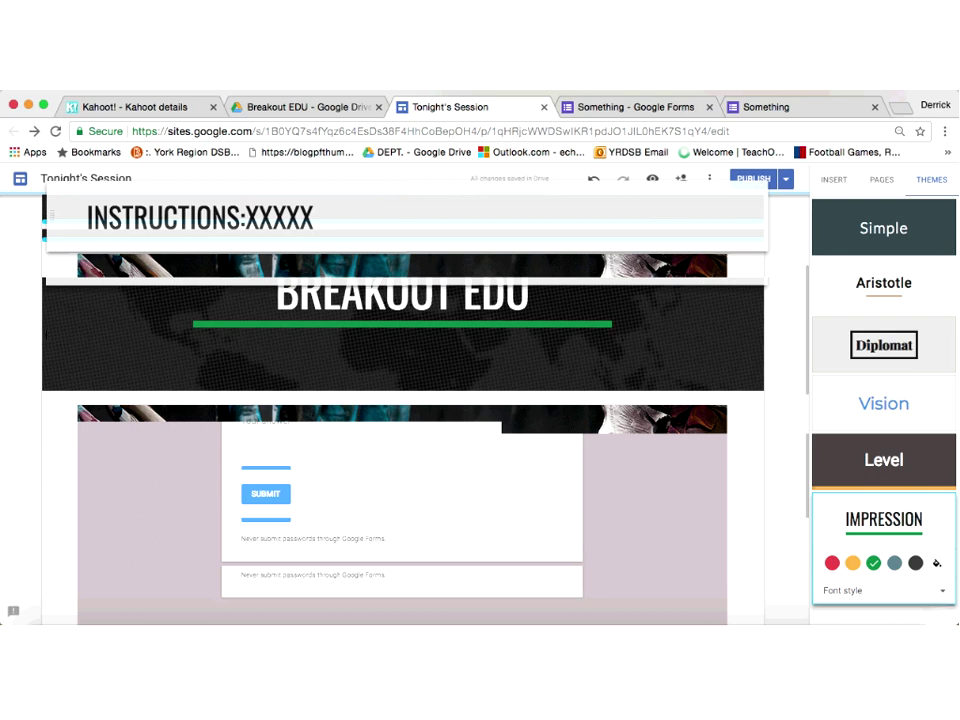
drag(53, 210, 54, 239)
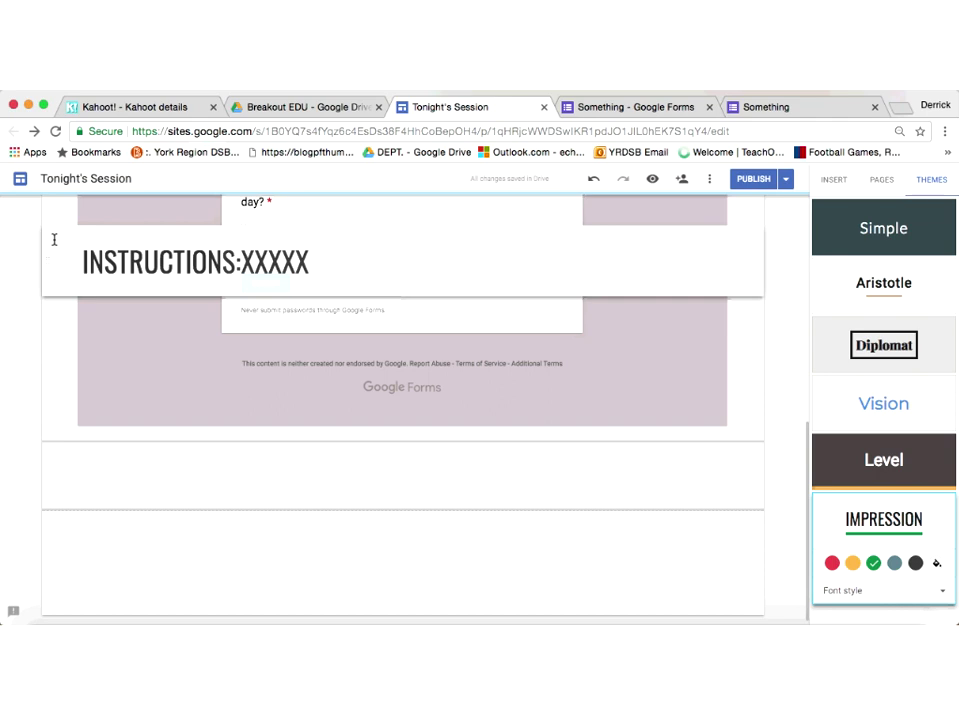
drag(54, 239, 316, 388)
click(244, 408)
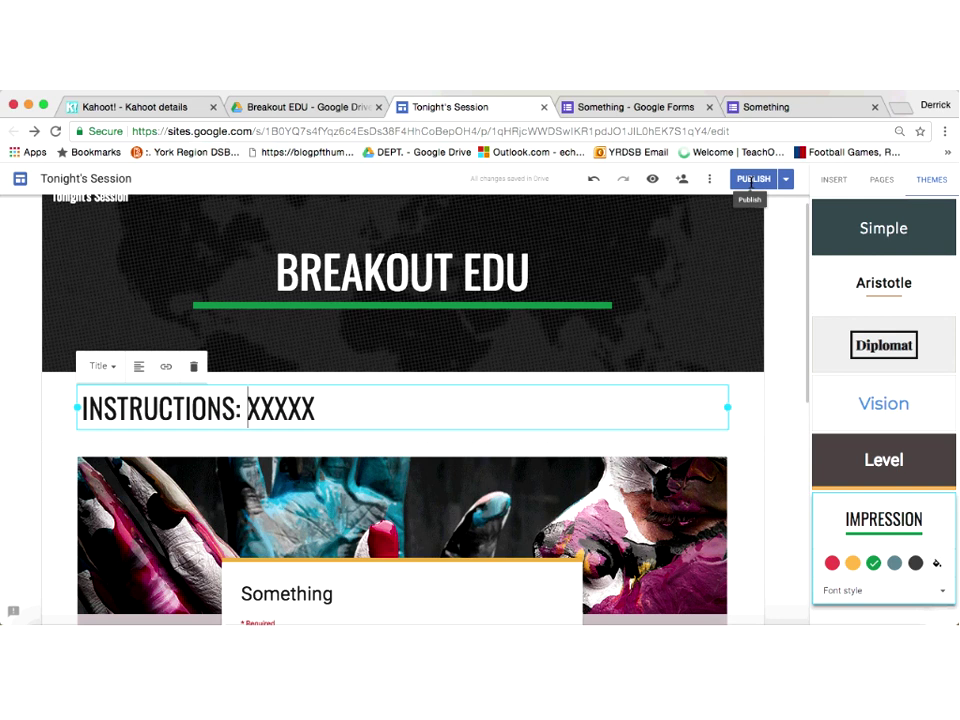
Step: Republish the site and open the live tonights-session-breakoutedu/home page
click(751, 180)
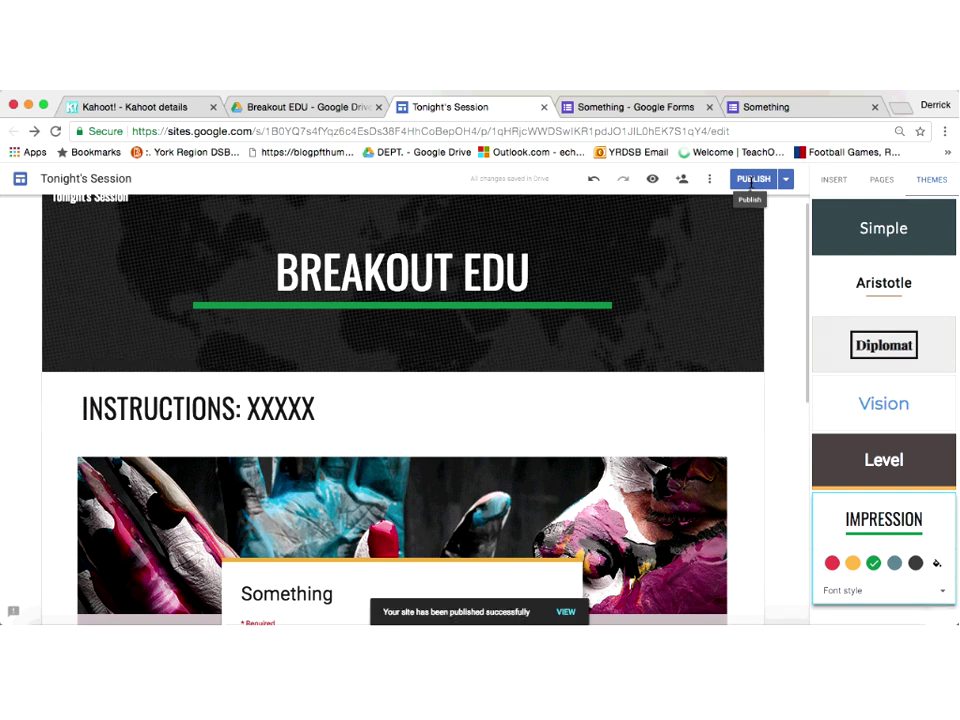
click(786, 179)
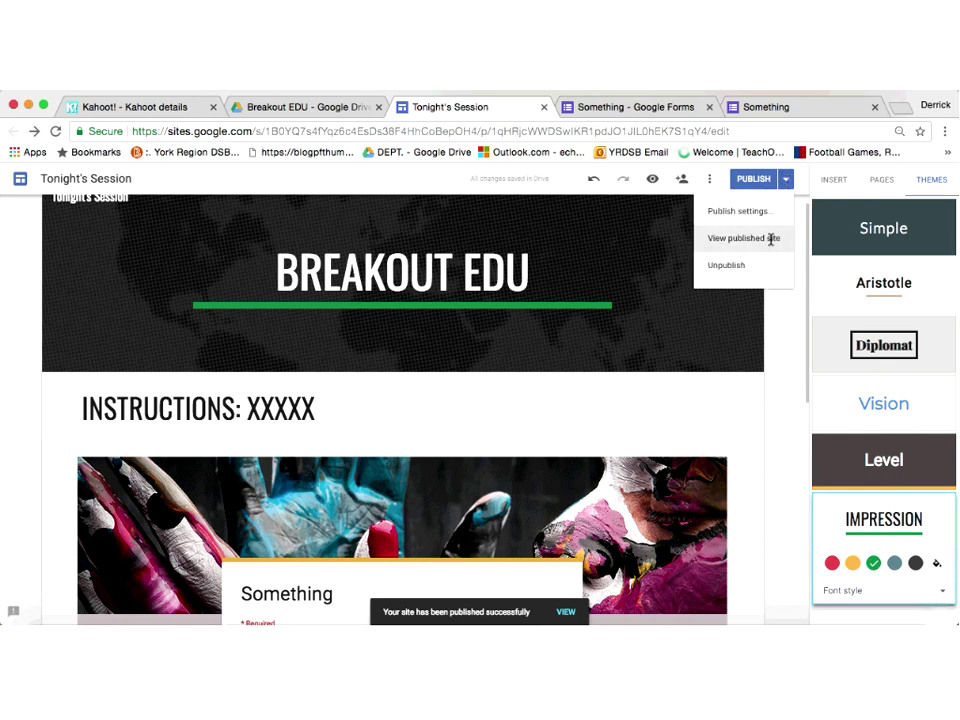
click(771, 239)
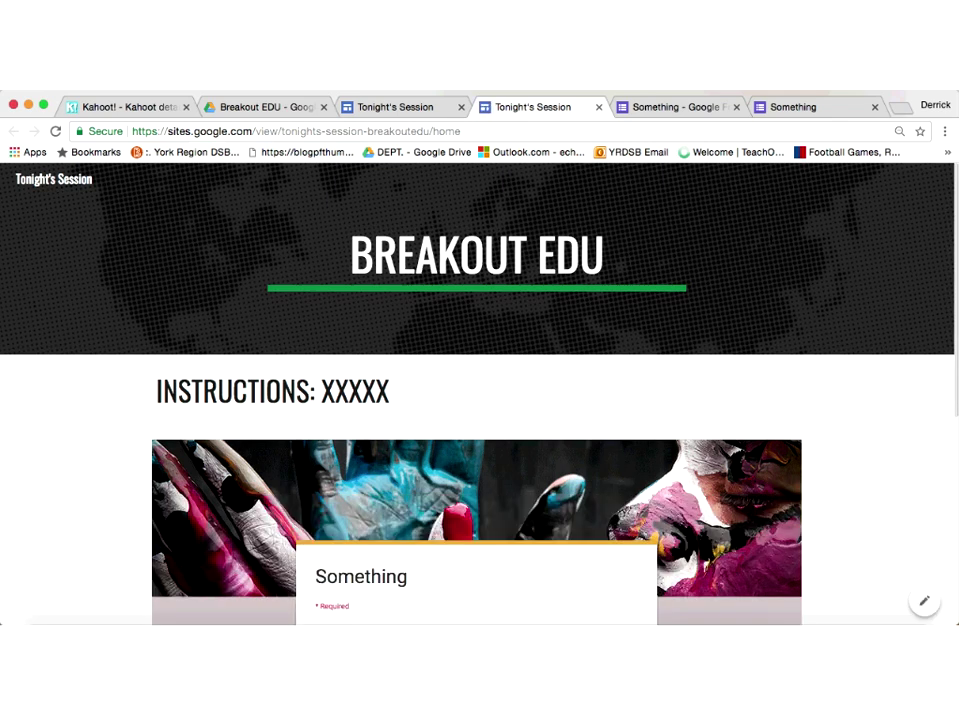
click(437, 130)
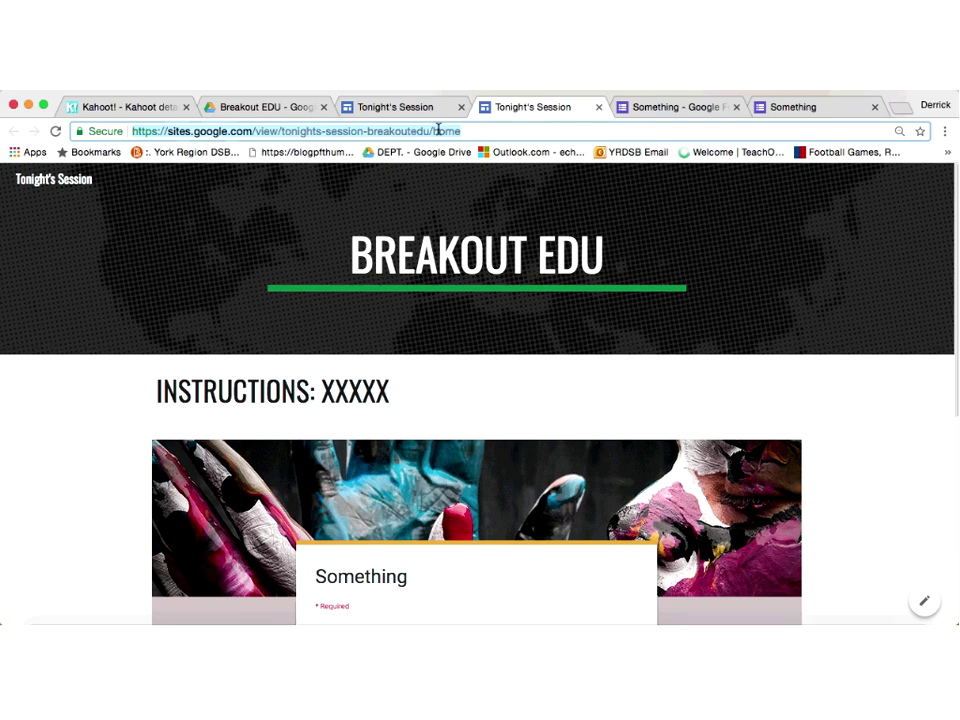
Step: Load breakoutedu.com in a new Chrome tab
click(900, 110)
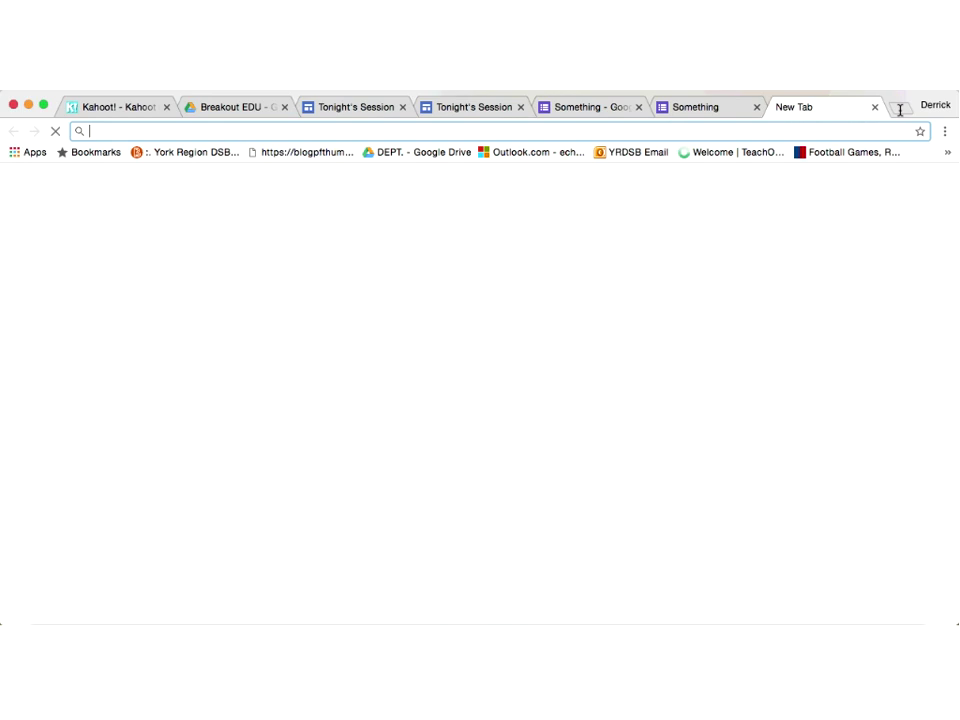
text(brea)
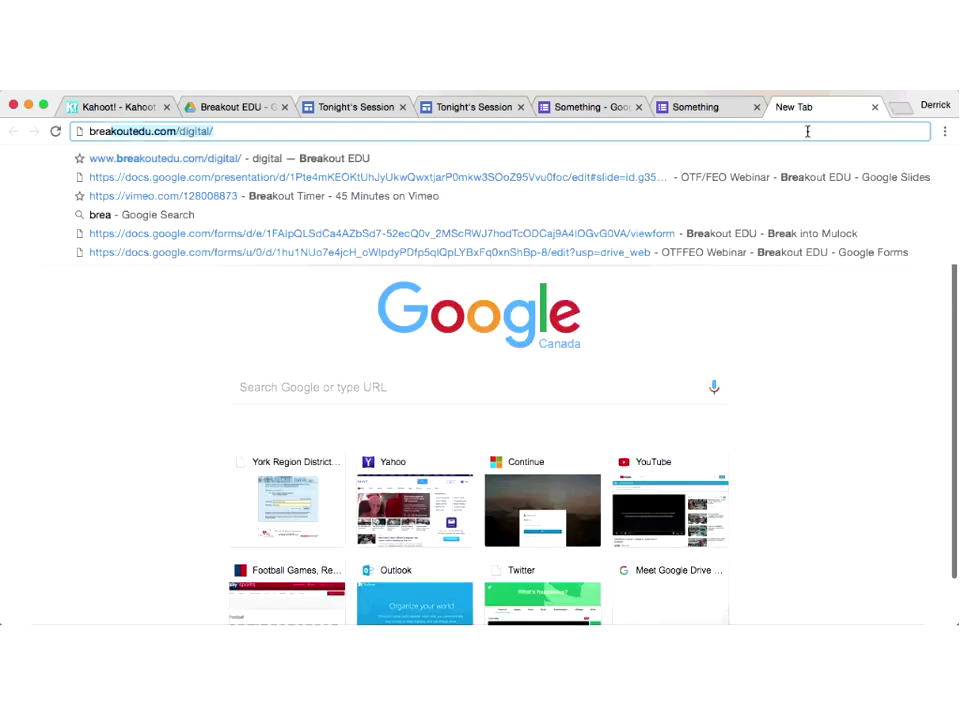
text(cut)
key(BackSpace)
key(BackSpace)
key(BackSpace)
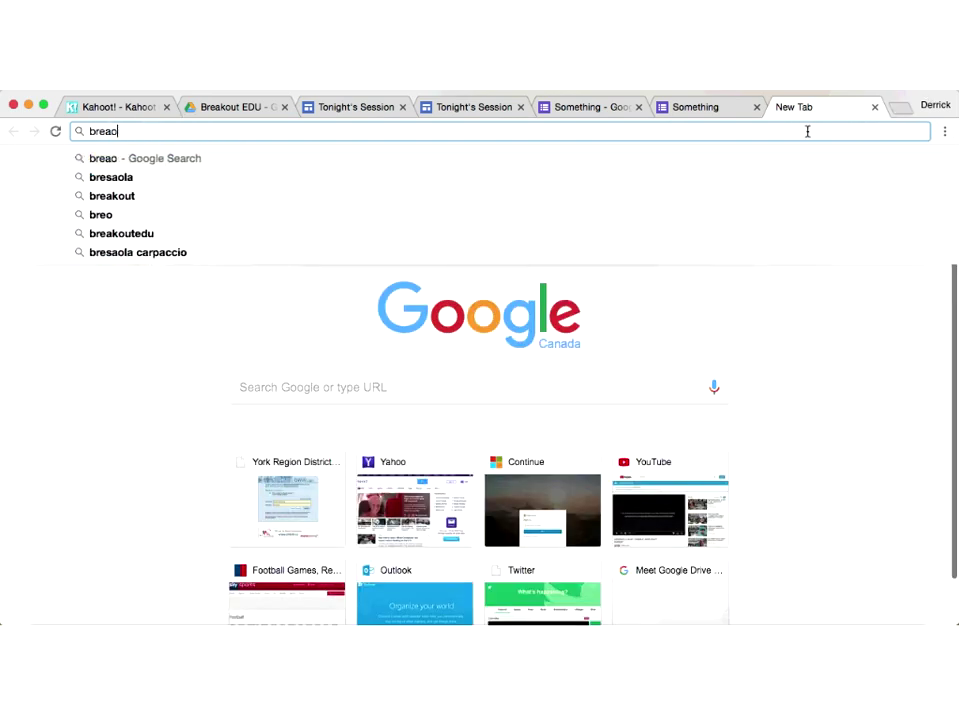
text(kout)
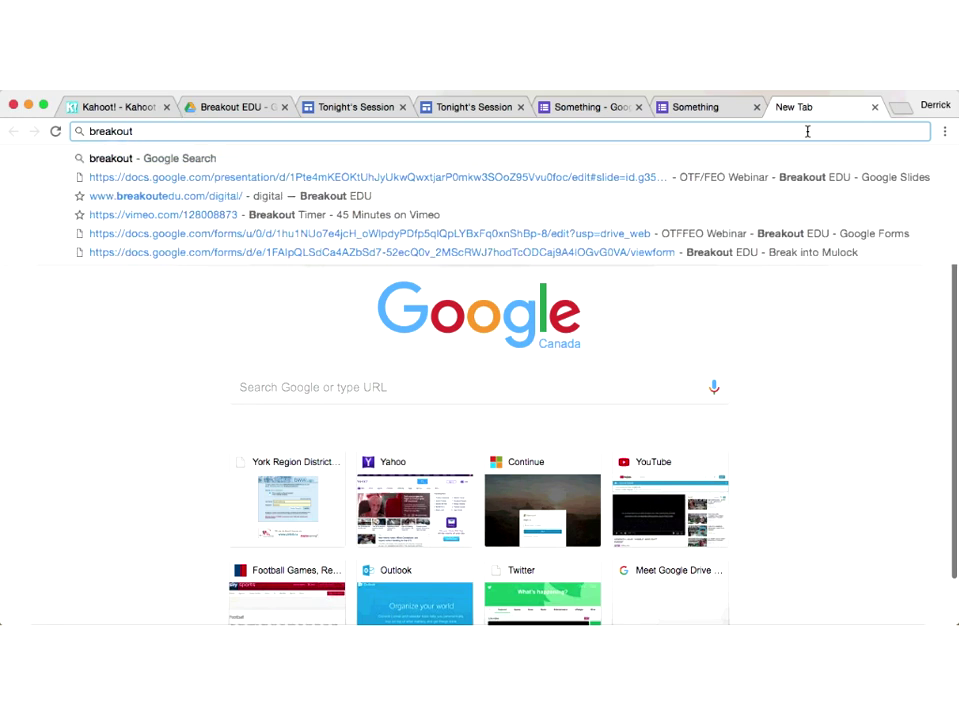
text(edu.com)
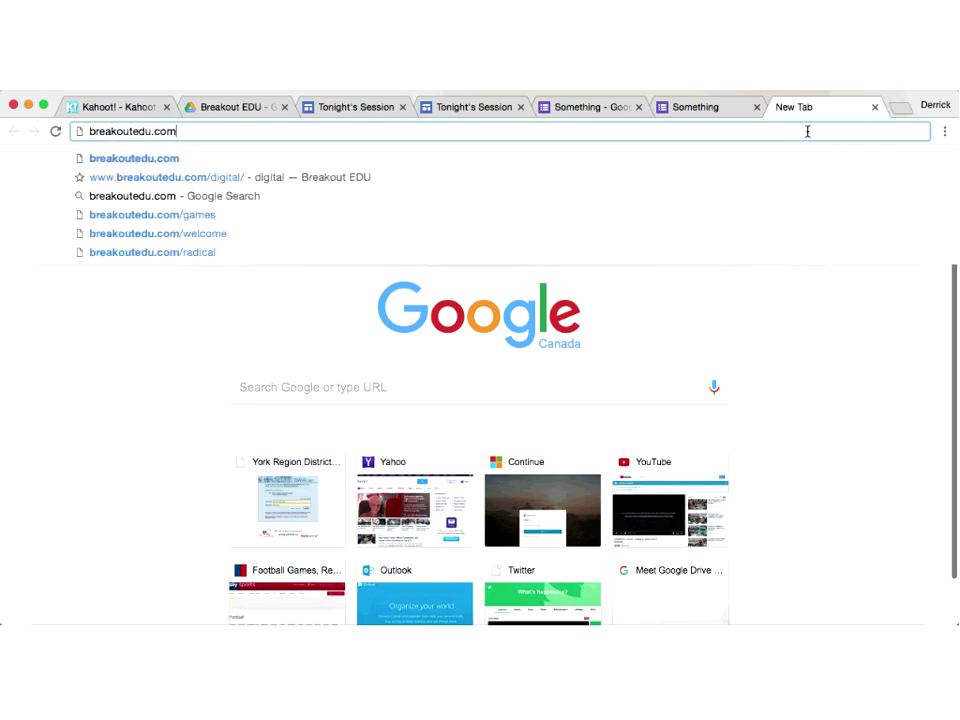
key(Return)
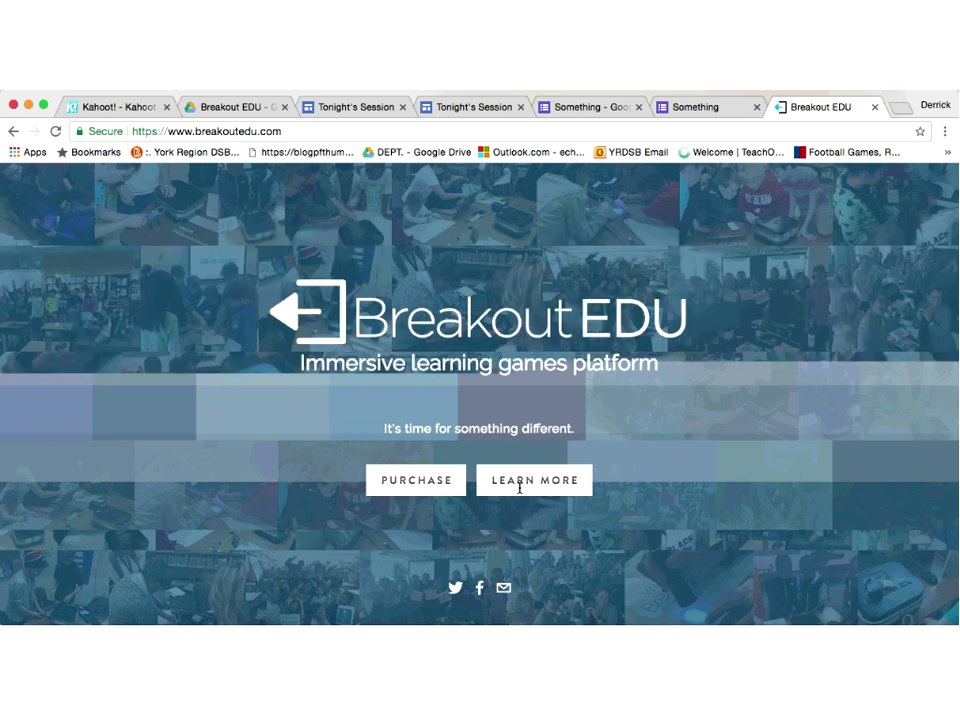
Step: Go from the Breakout EDU homepage to the games platform's Math Games pack
click(519, 484)
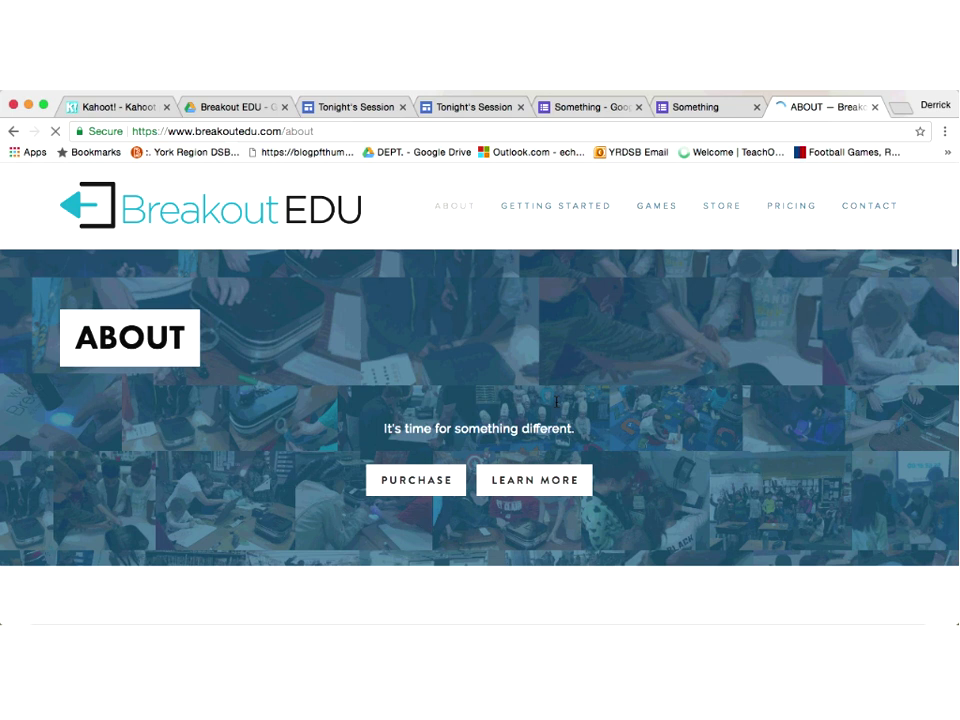
click(657, 205)
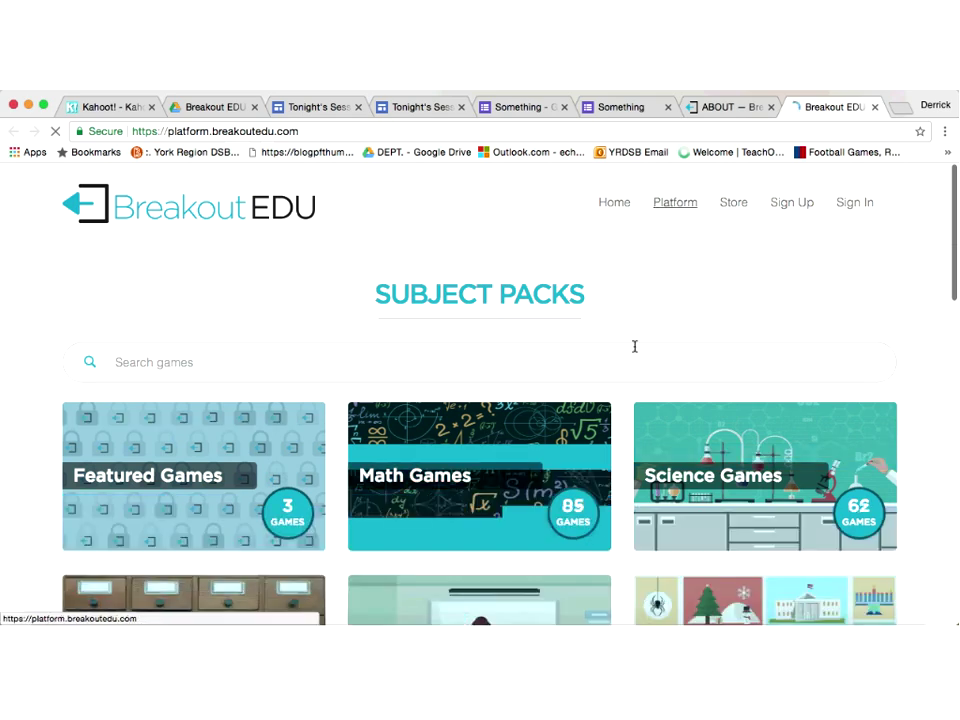
scroll(480, 460, down, 5)
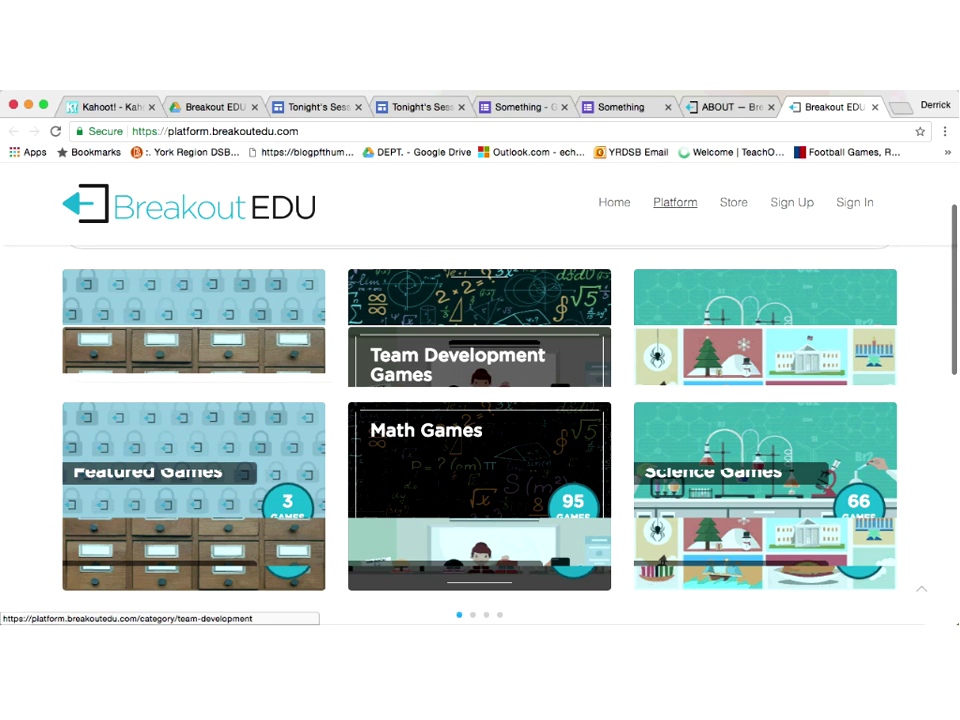
click(567, 372)
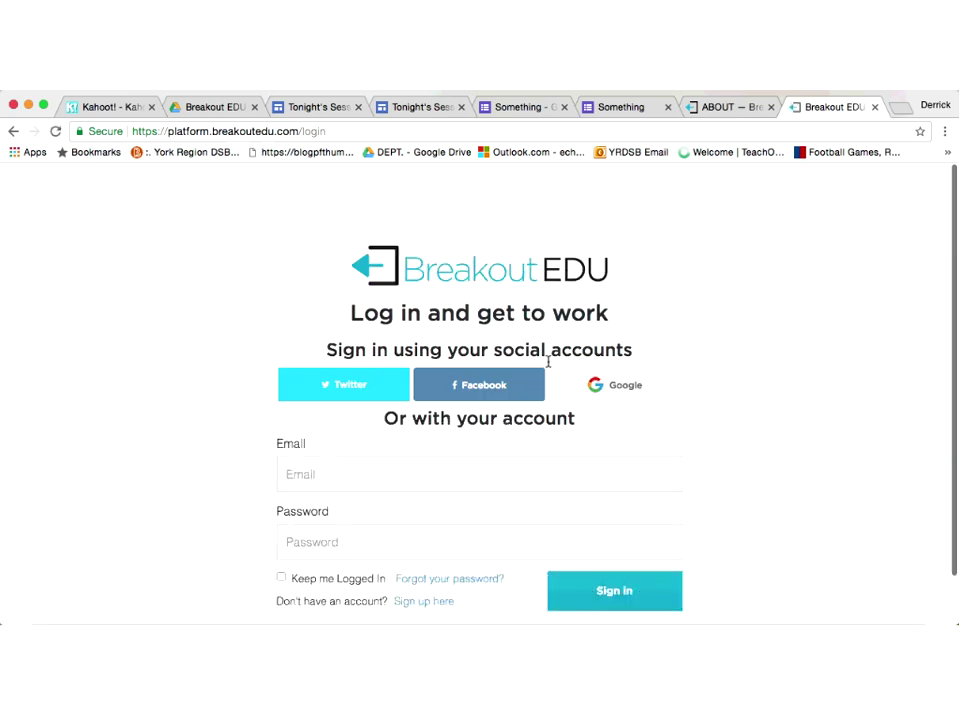
scroll(525, 313, down, 1)
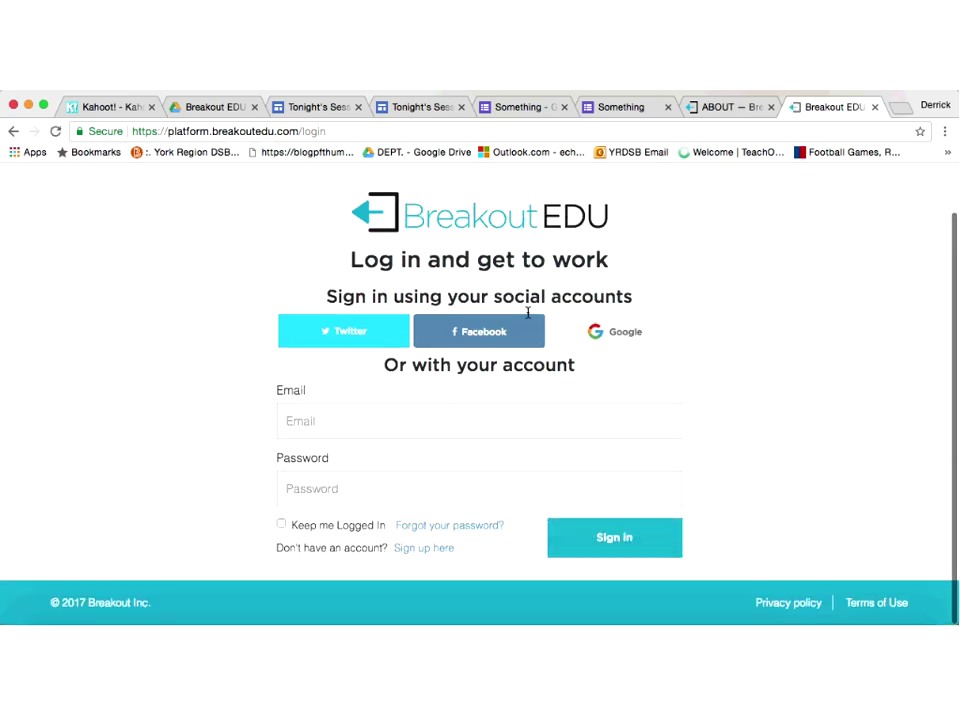
Step: Sign in with the account e-mail and password, decline saving it, and view the Math subcategories
click(523, 430)
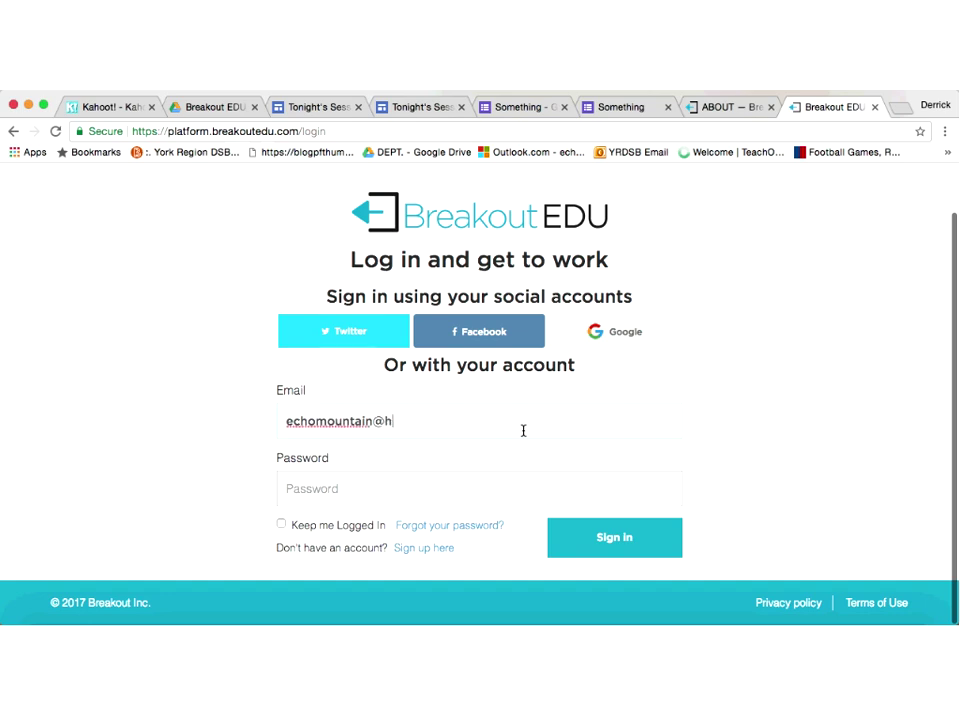
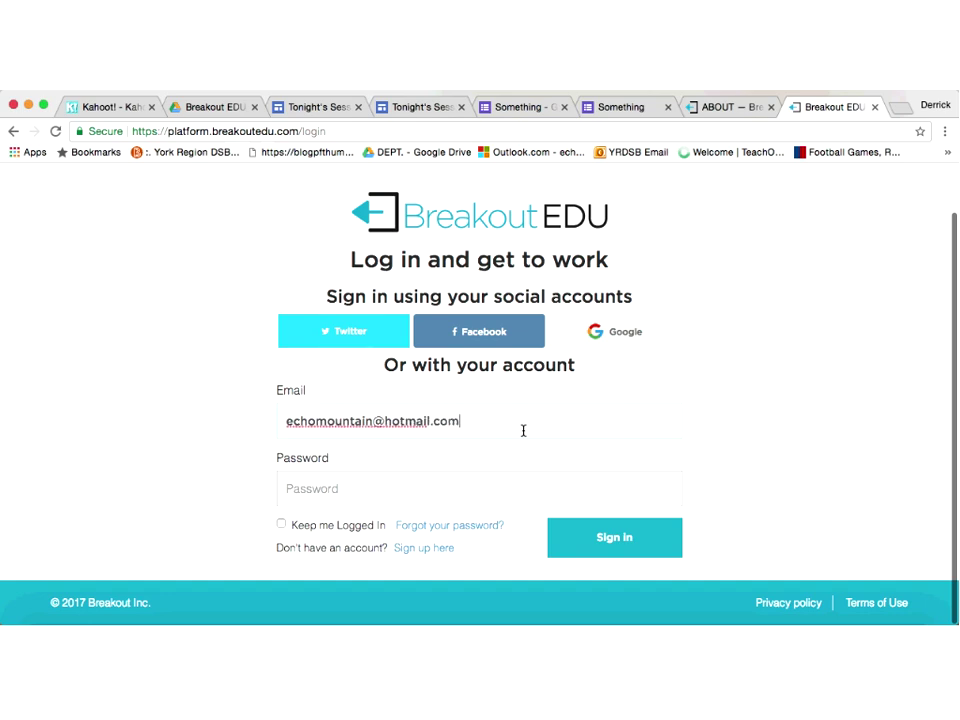
click(483, 498)
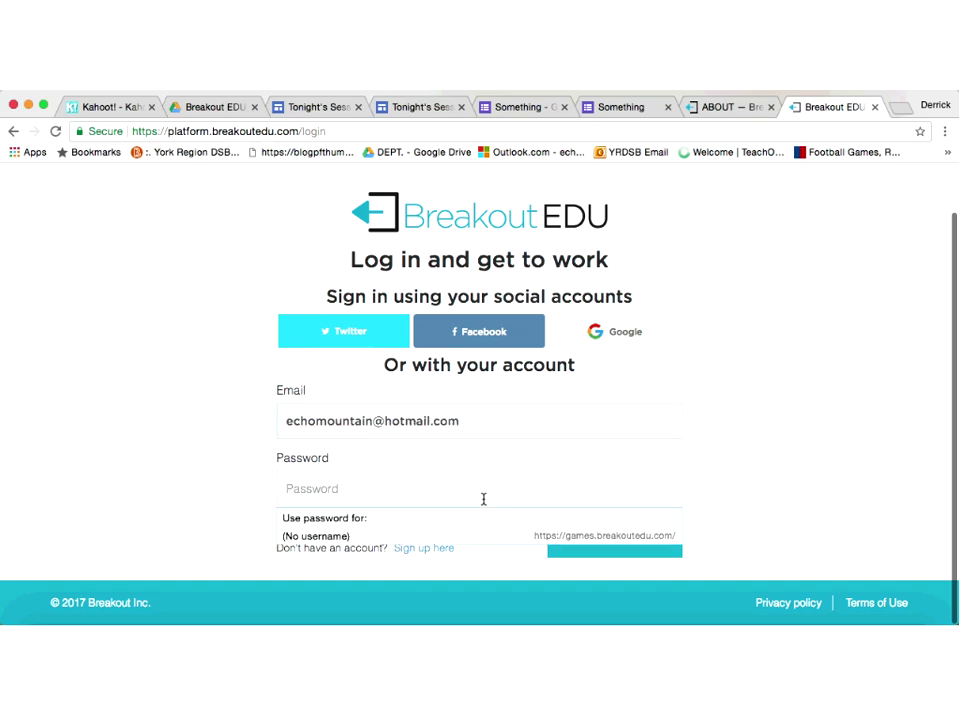
text(••••••••)
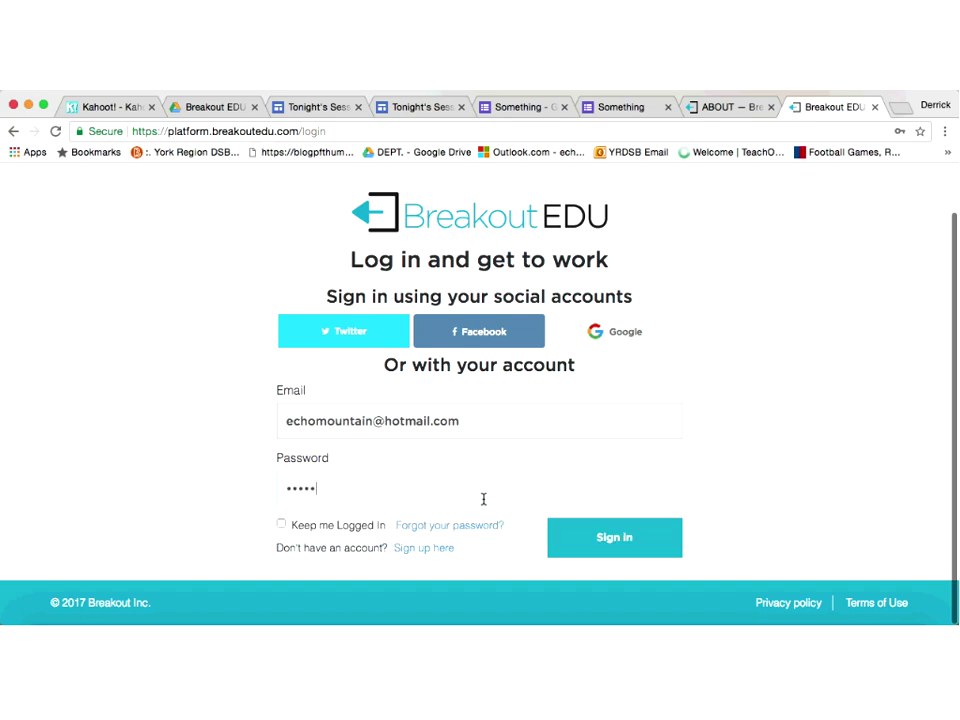
click(630, 543)
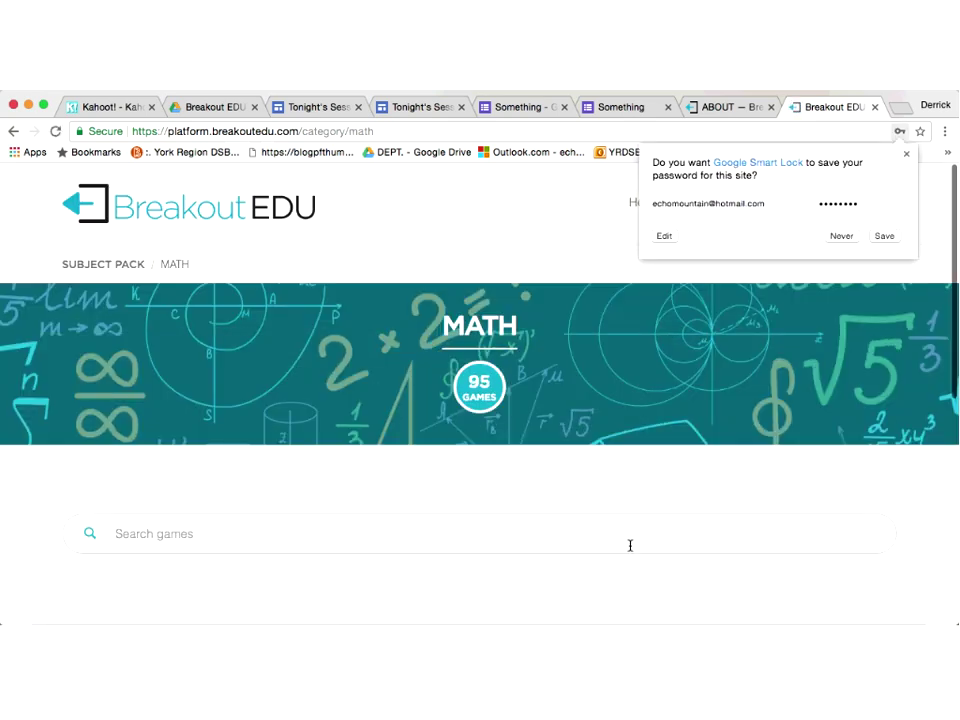
click(841, 236)
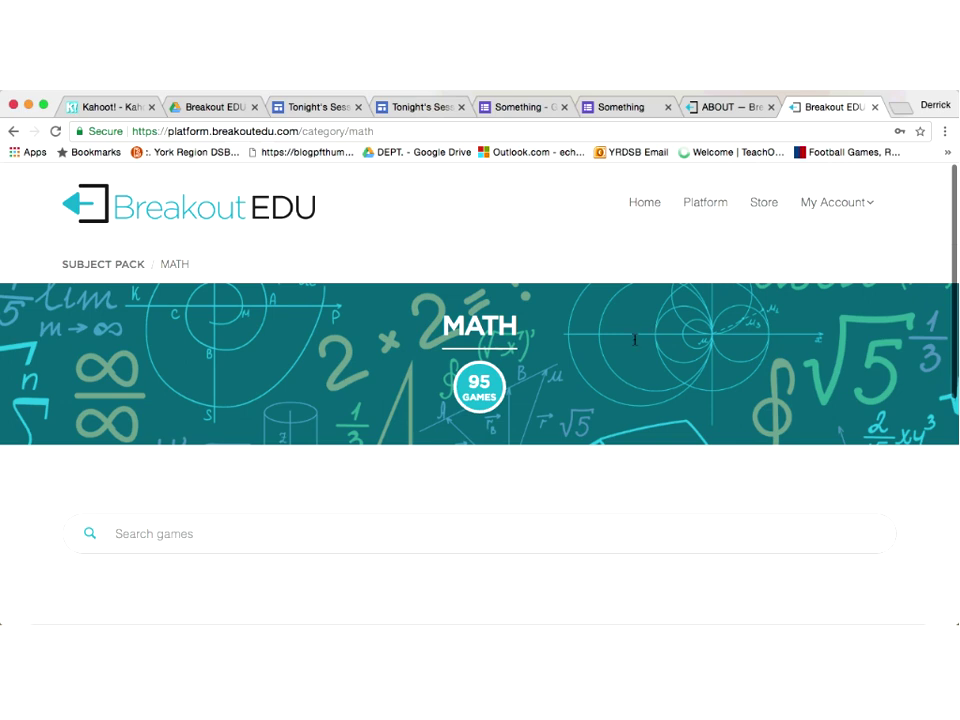
scroll(634, 340, down, 5)
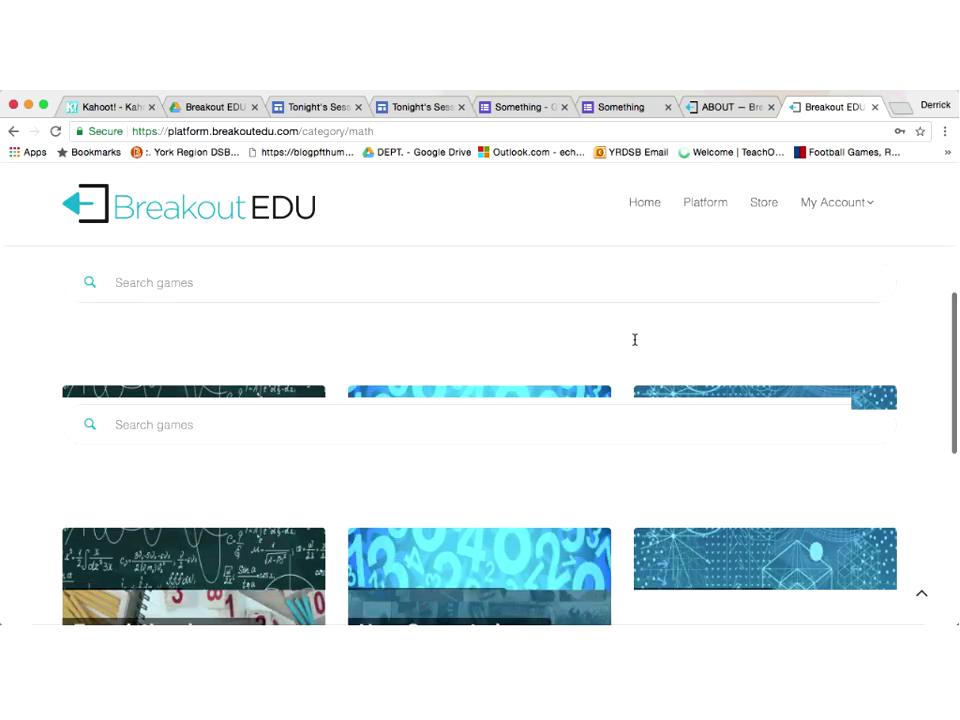
scroll(634, 340, down, 2)
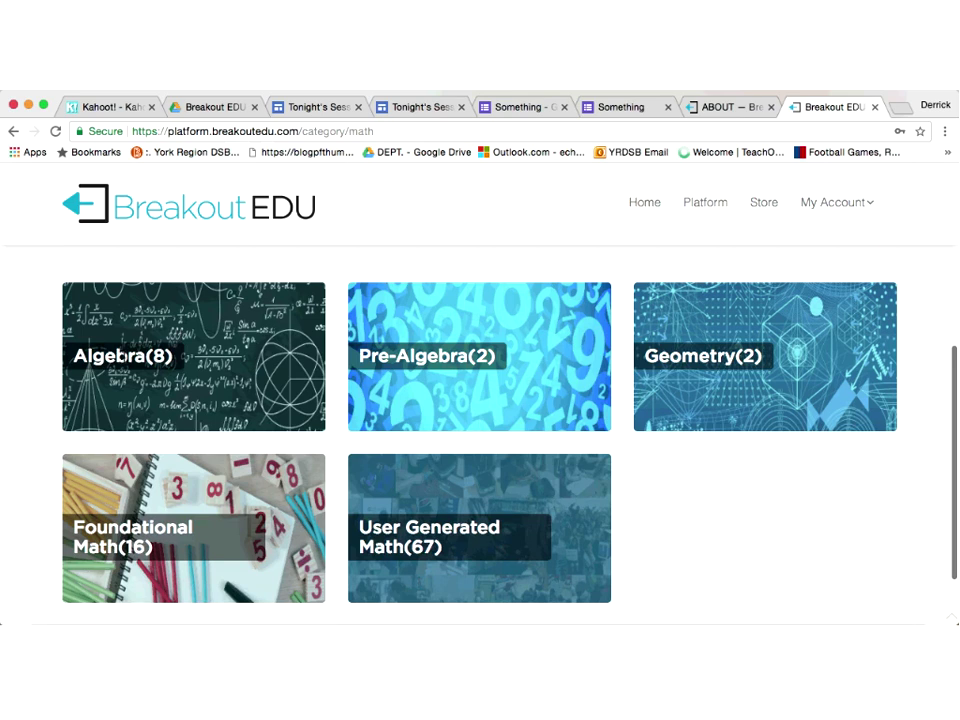
click(124, 354)
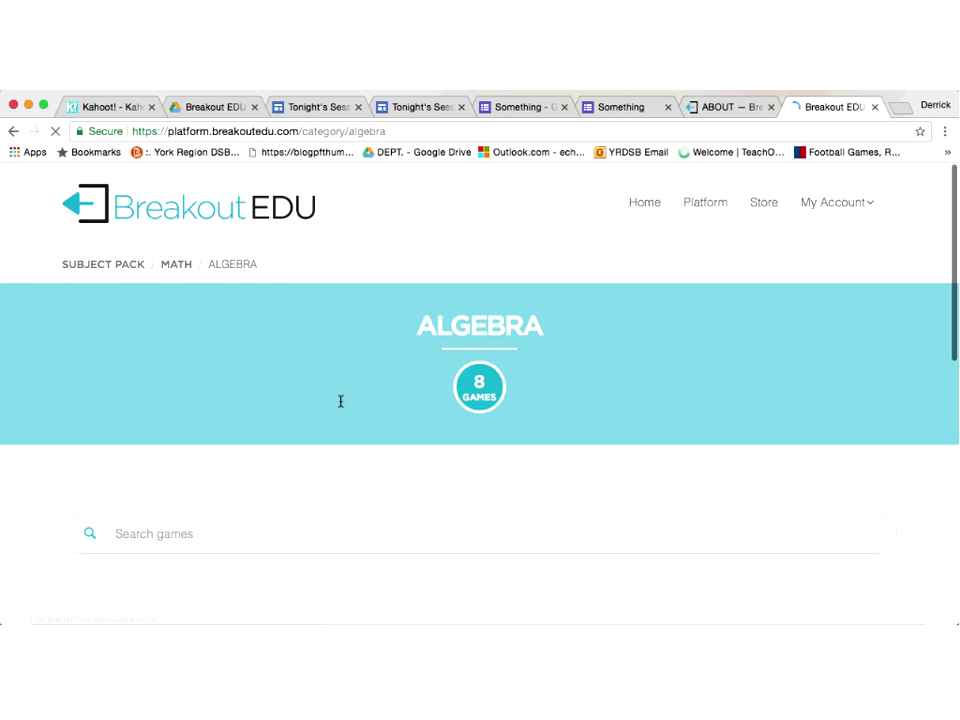
scroll(340, 401, down, 3)
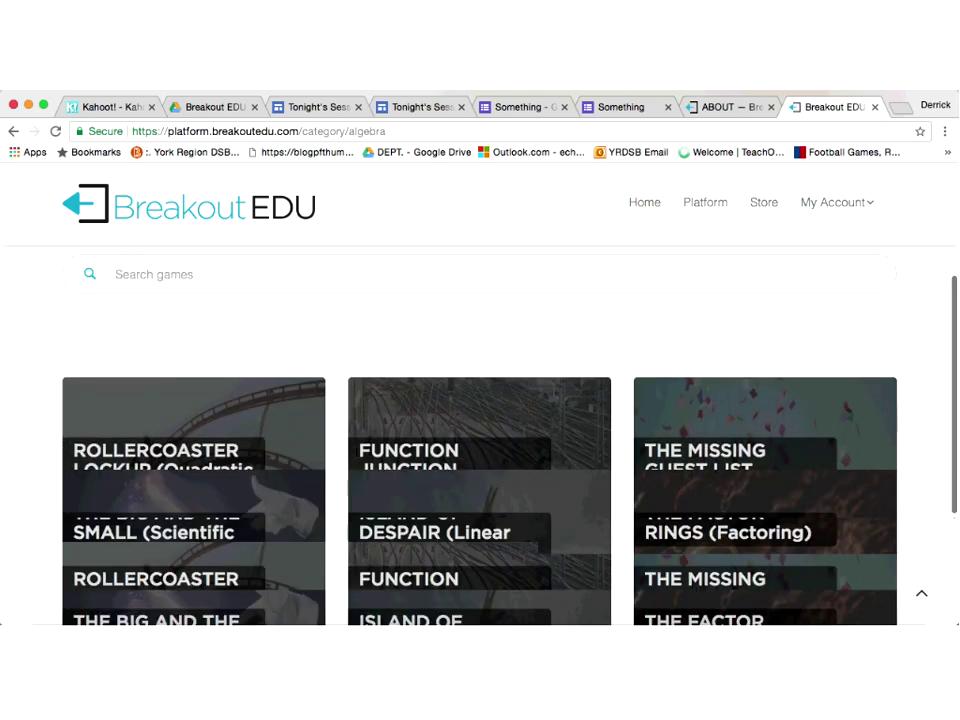
scroll(480, 430, down, 3)
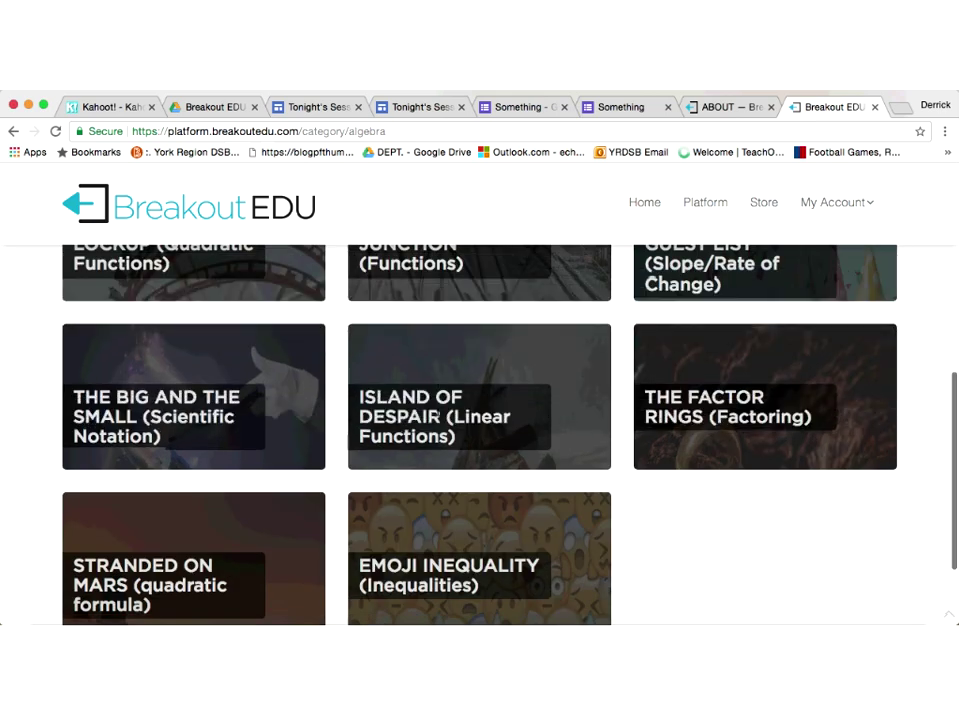
click(440, 405)
scroll(437, 405, down, 1)
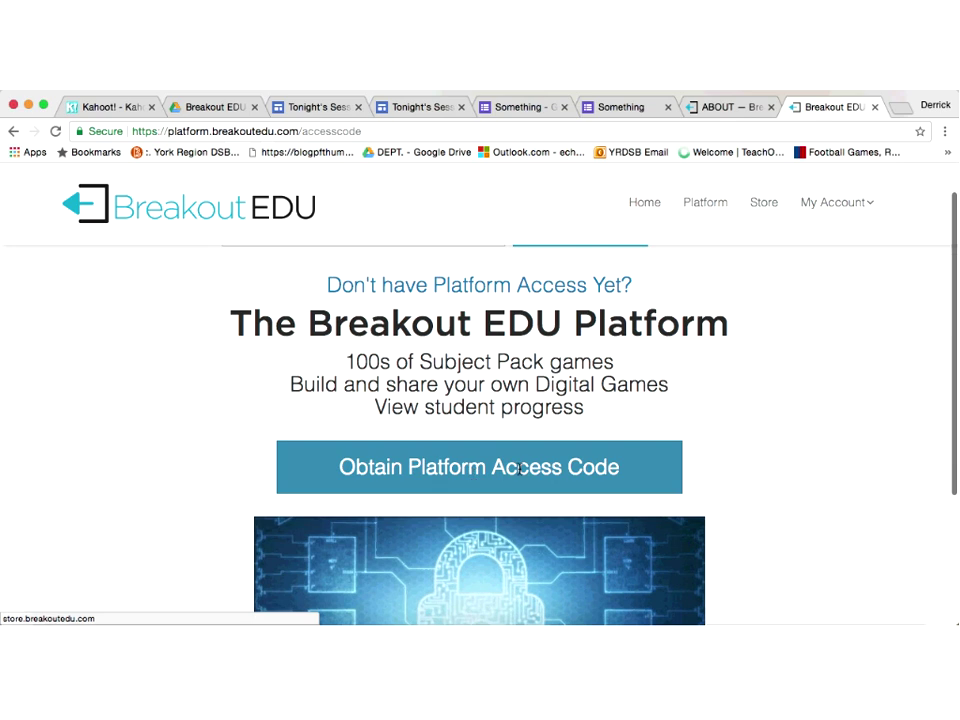
scroll(519, 468, up, 1)
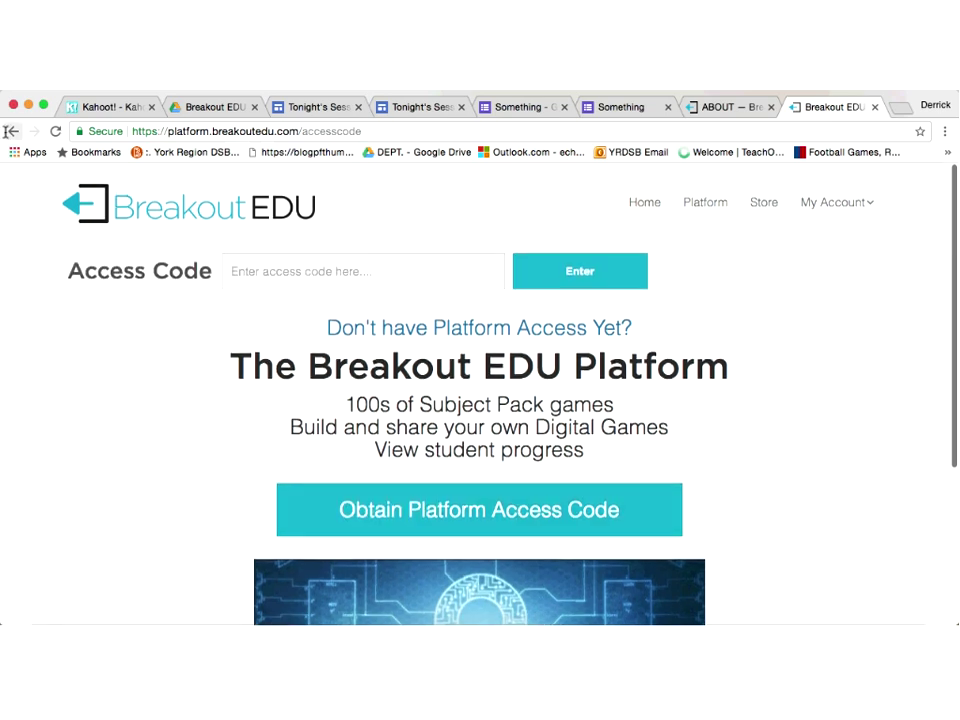
click(12, 131)
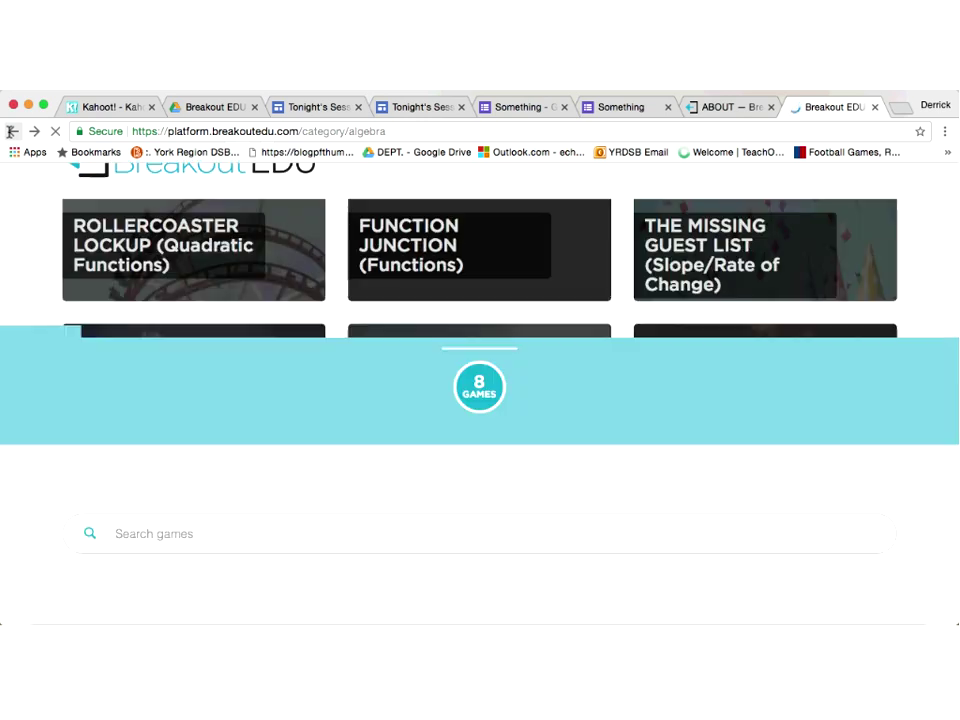
click(12, 131)
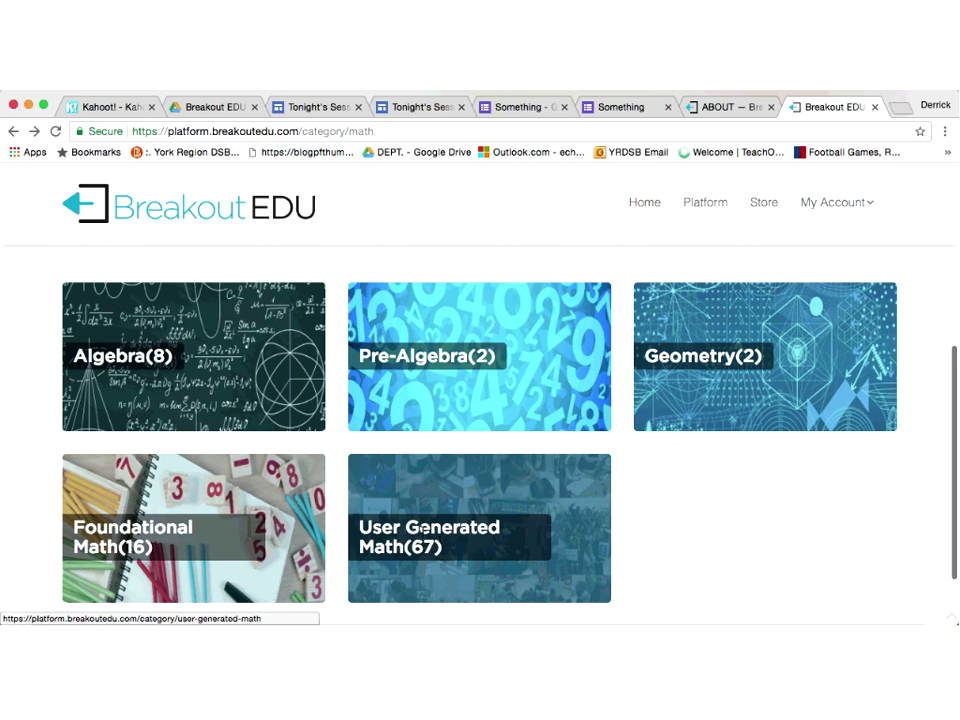
Step: Open User Generated Math and scroll down to the Alien Fuel Pod and Amnesium tiles
click(424, 527)
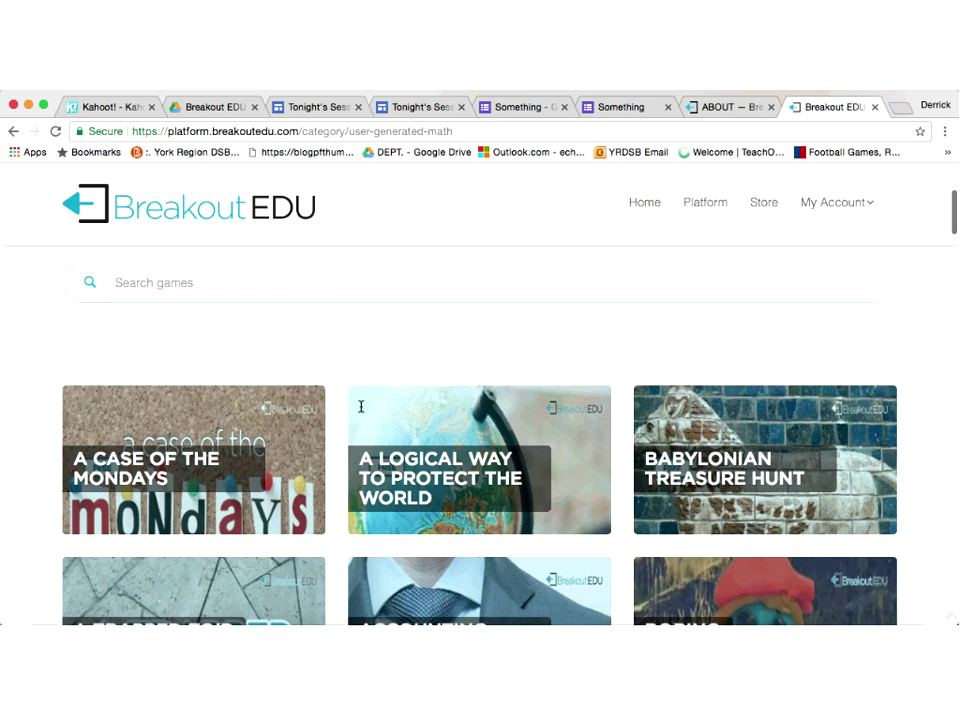
scroll(361, 406, down, 2)
scroll(361, 406, down, 2)
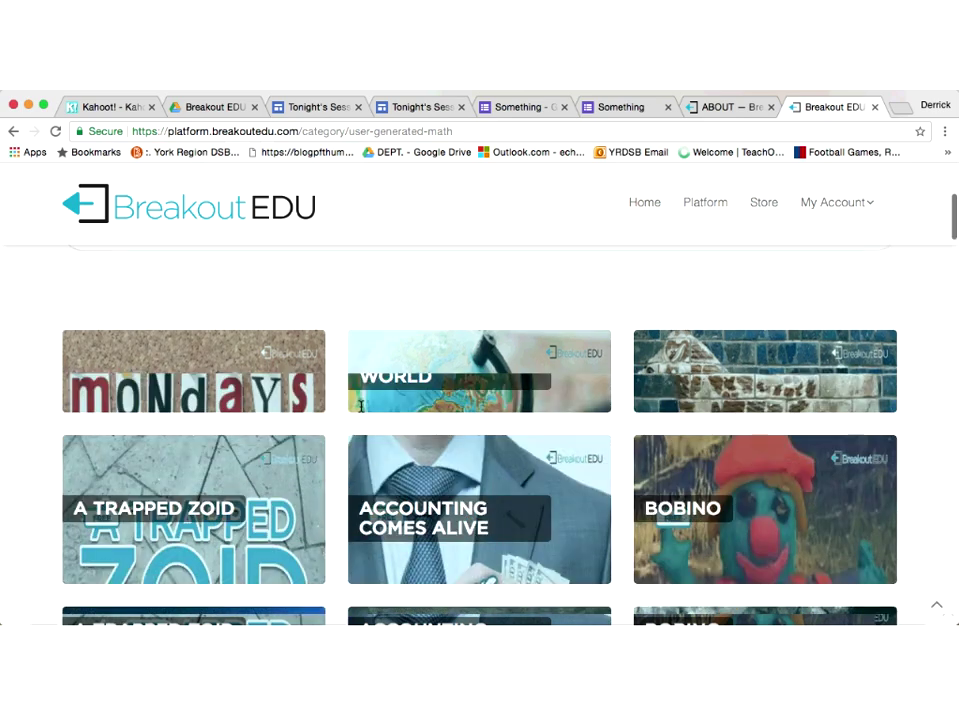
scroll(361, 406, down, 2)
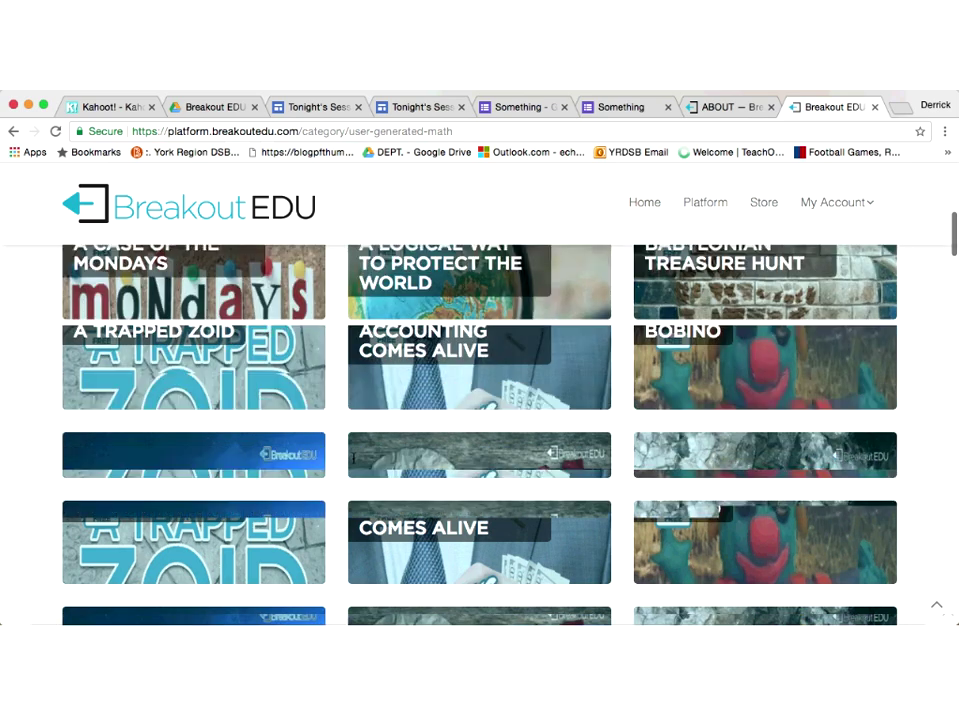
scroll(353, 458, up, 2)
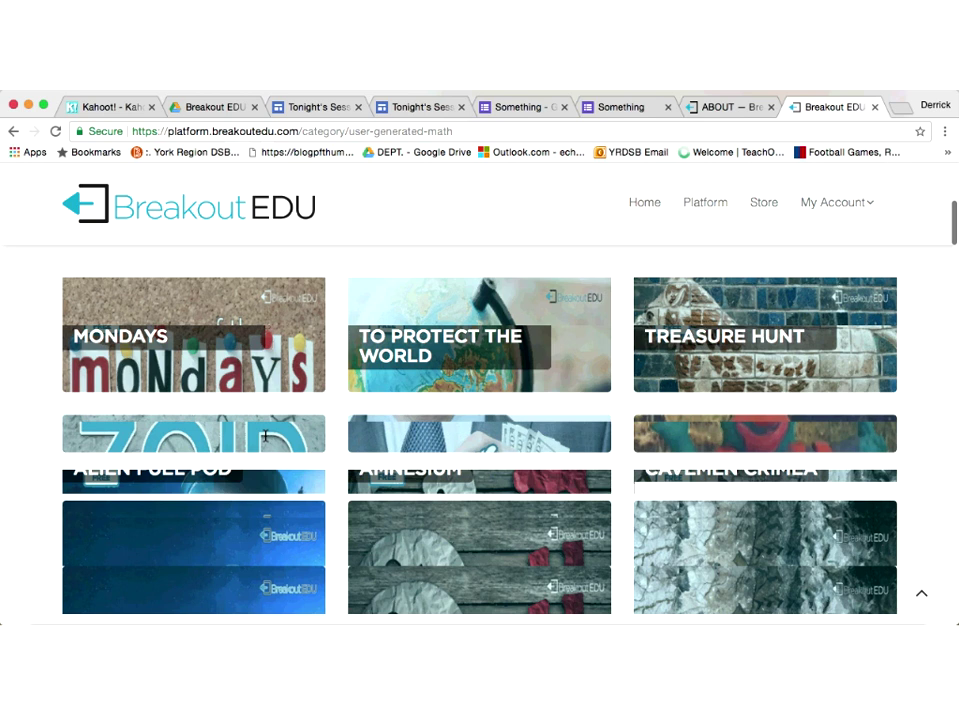
scroll(152, 468, down, 2)
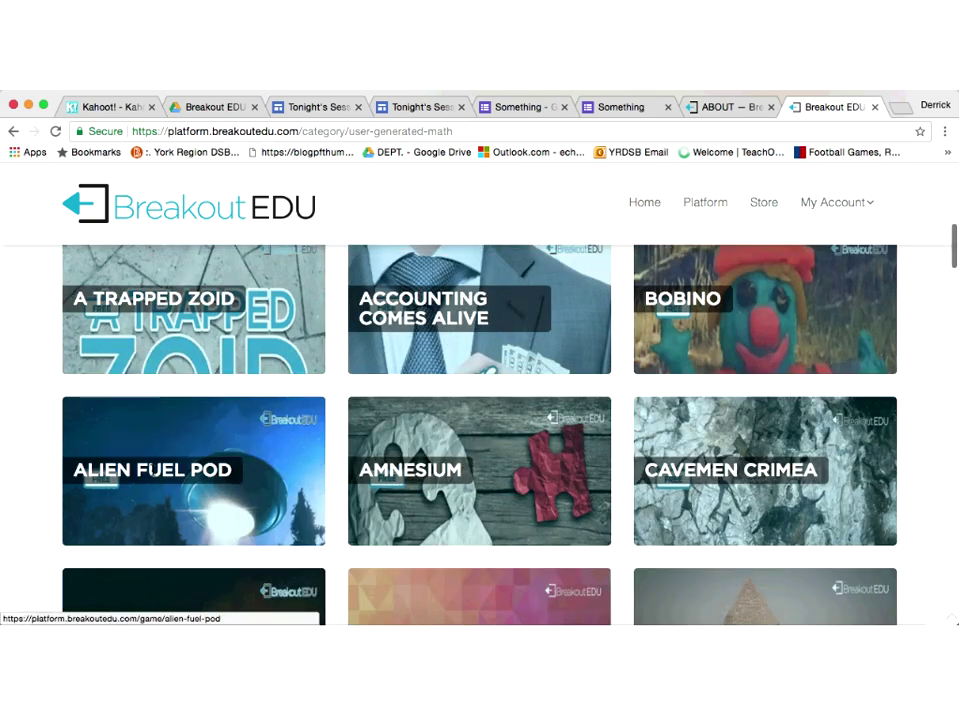
Step: Open the Alien Fuel Pod game page and scroll through its overview
click(152, 468)
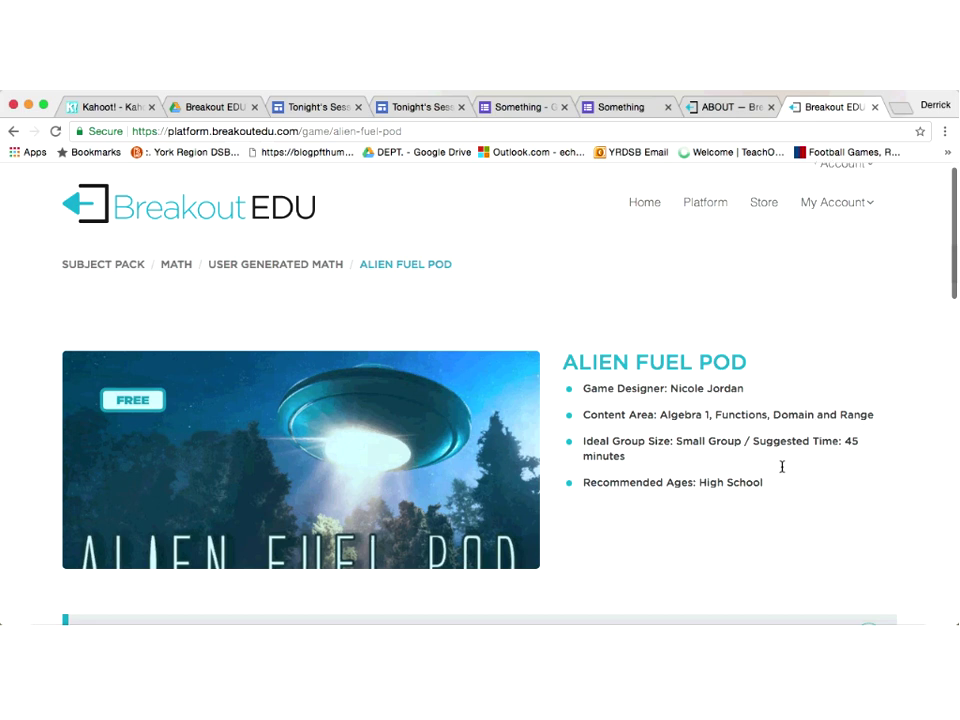
scroll(782, 466, down, 1)
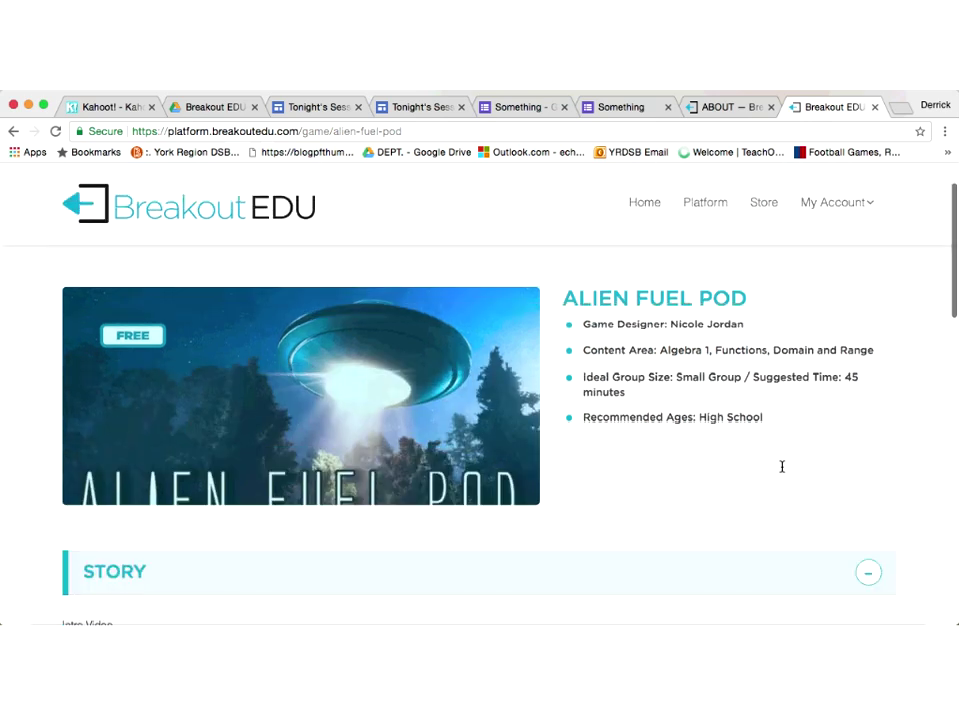
scroll(782, 466, down, 1)
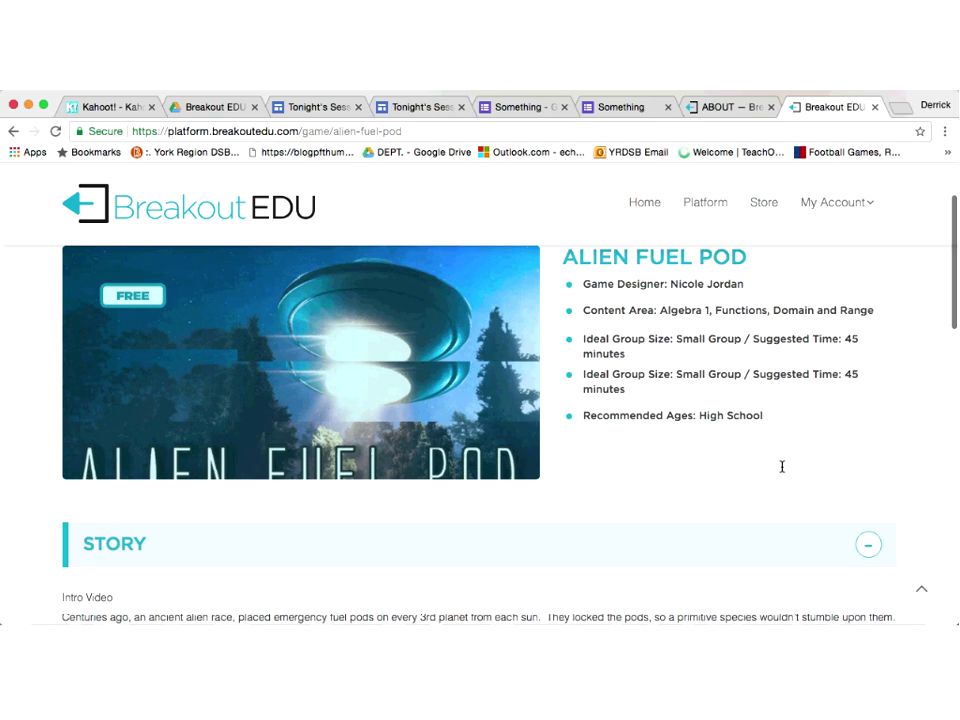
scroll(874, 537, down, 4)
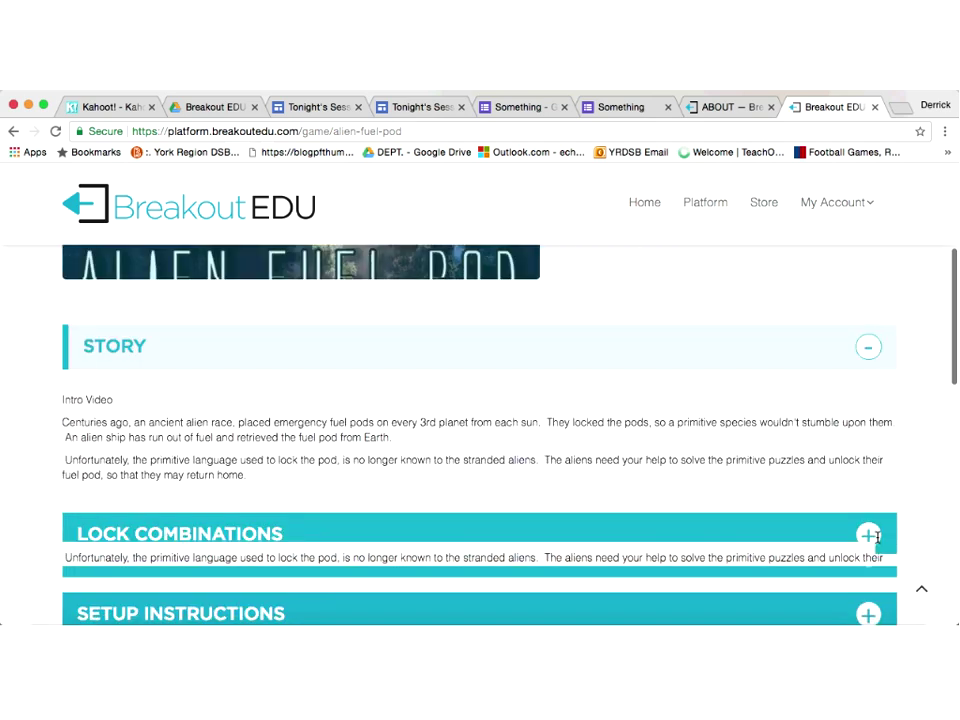
Step: Expand the STORY and LOCK COMBINATIONS sections and scroll down to the resource buttons
click(870, 348)
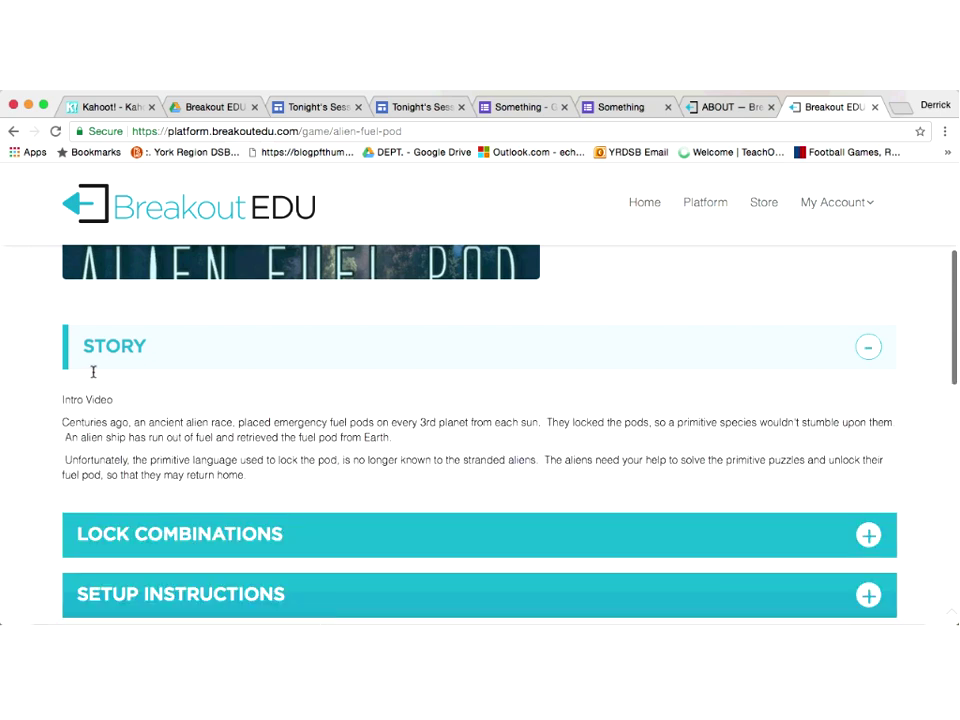
scroll(162, 440, down, 3)
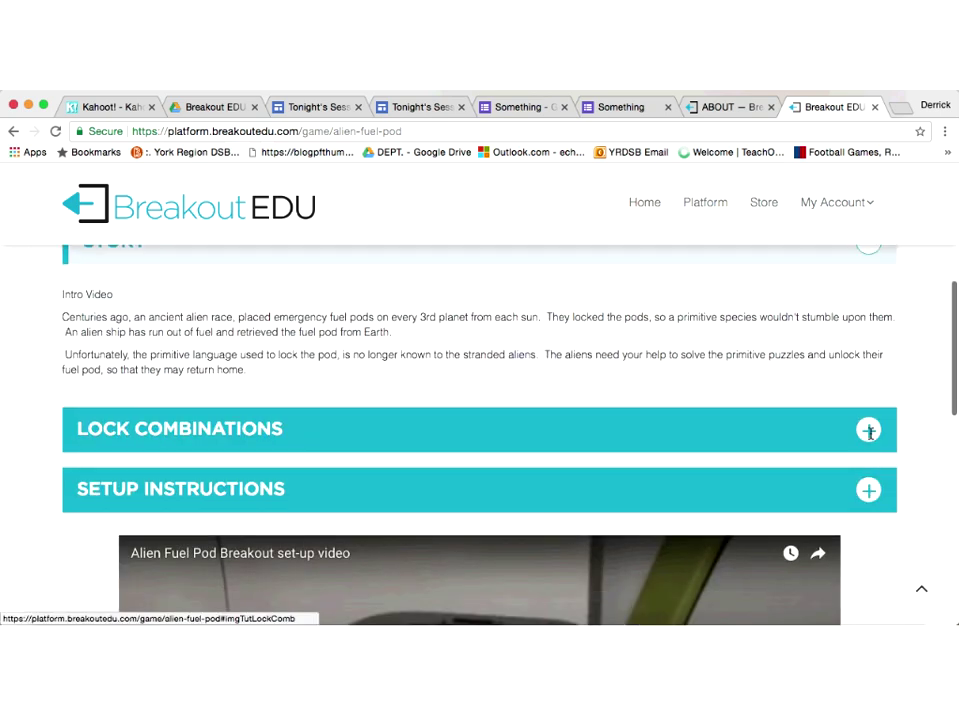
click(868, 430)
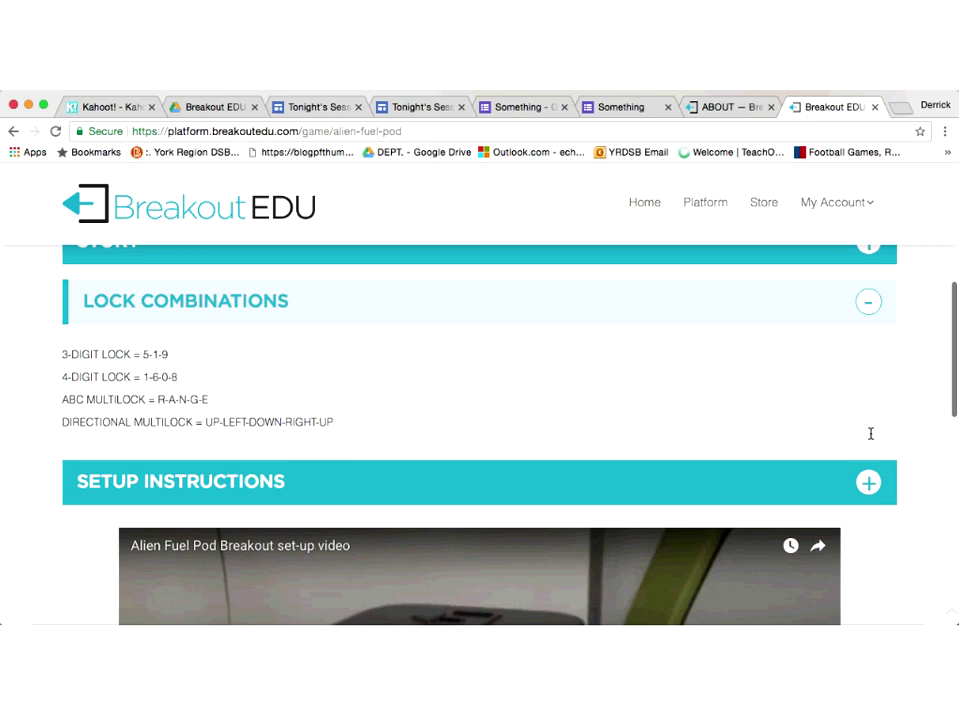
scroll(868, 427, down, 2)
scroll(866, 421, down, 3)
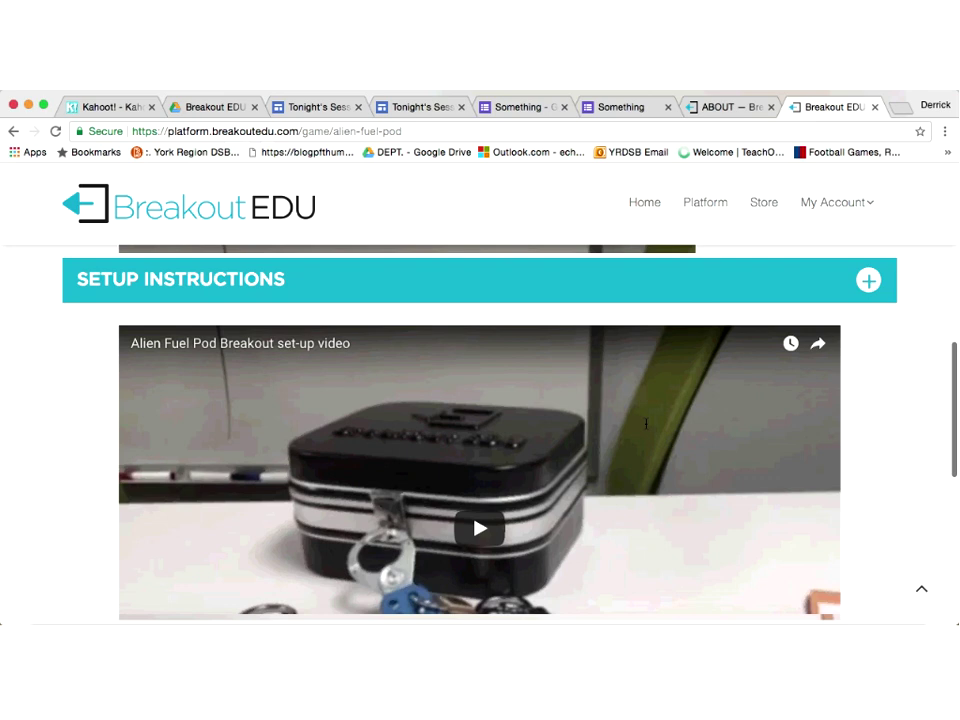
scroll(646, 424, down, 2)
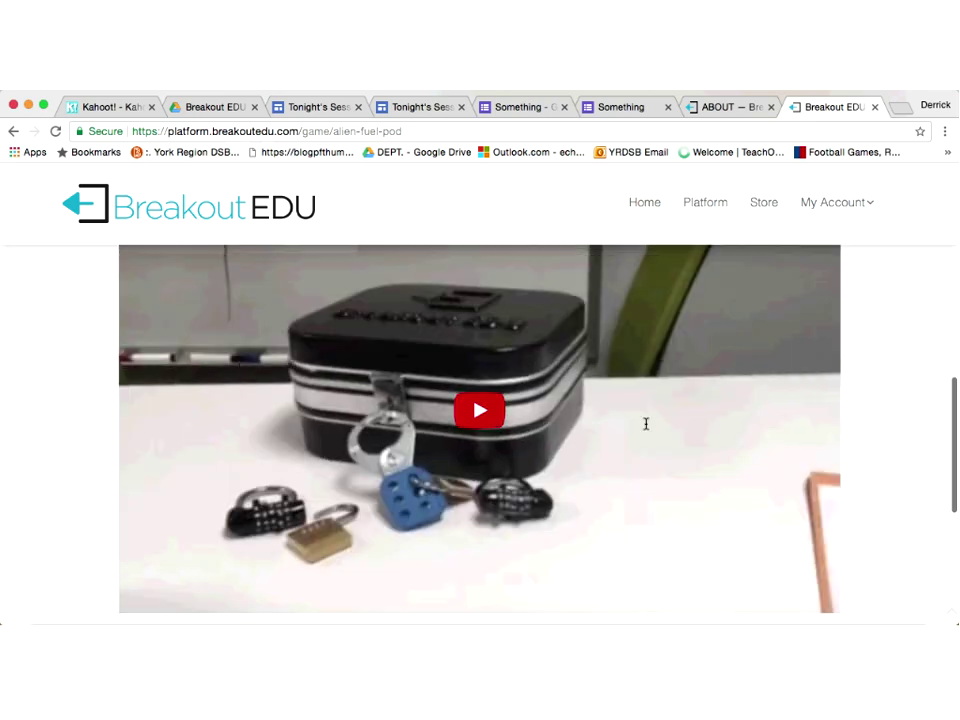
scroll(646, 424, down, 2)
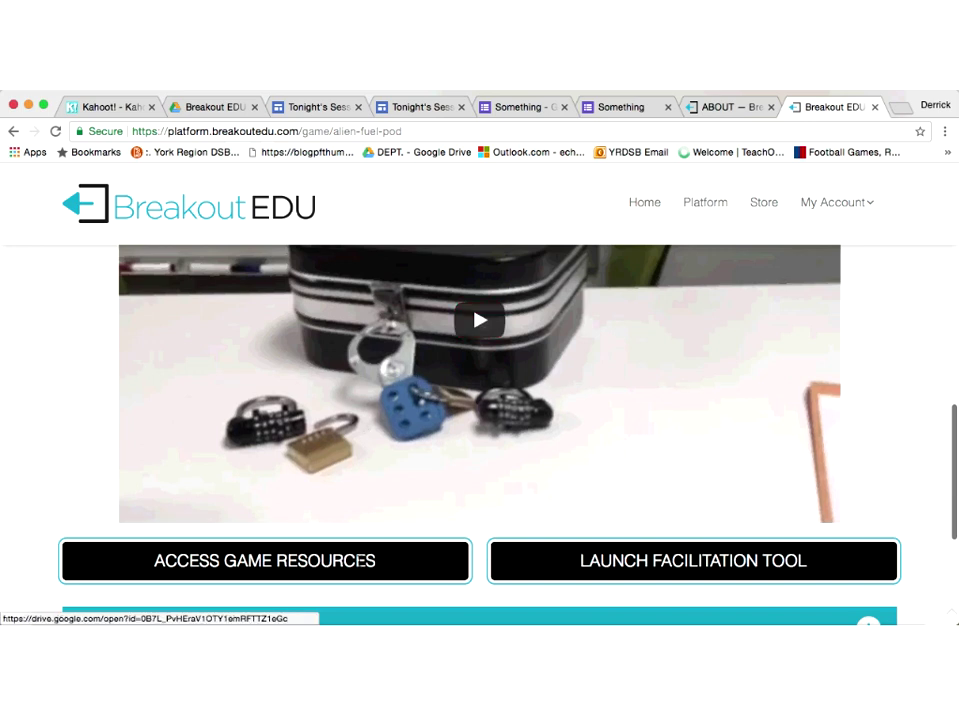
Step: Open the 'Algebra 1 Unit 2: Alien Fuel Pod Breakout' Drive folder, then return to the game tab
click(359, 561)
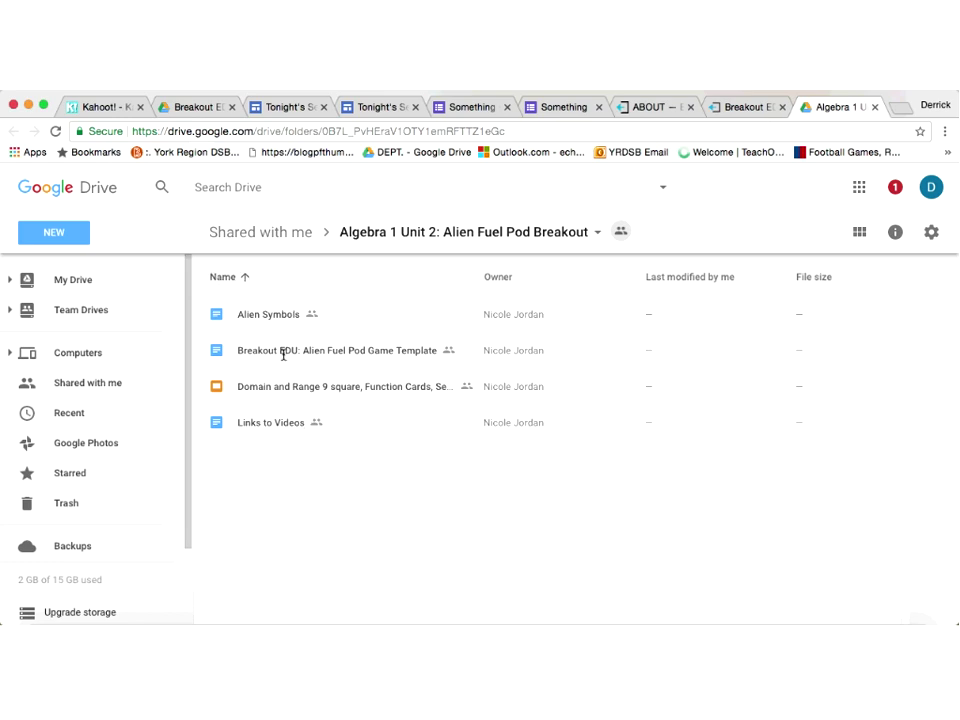
click(755, 106)
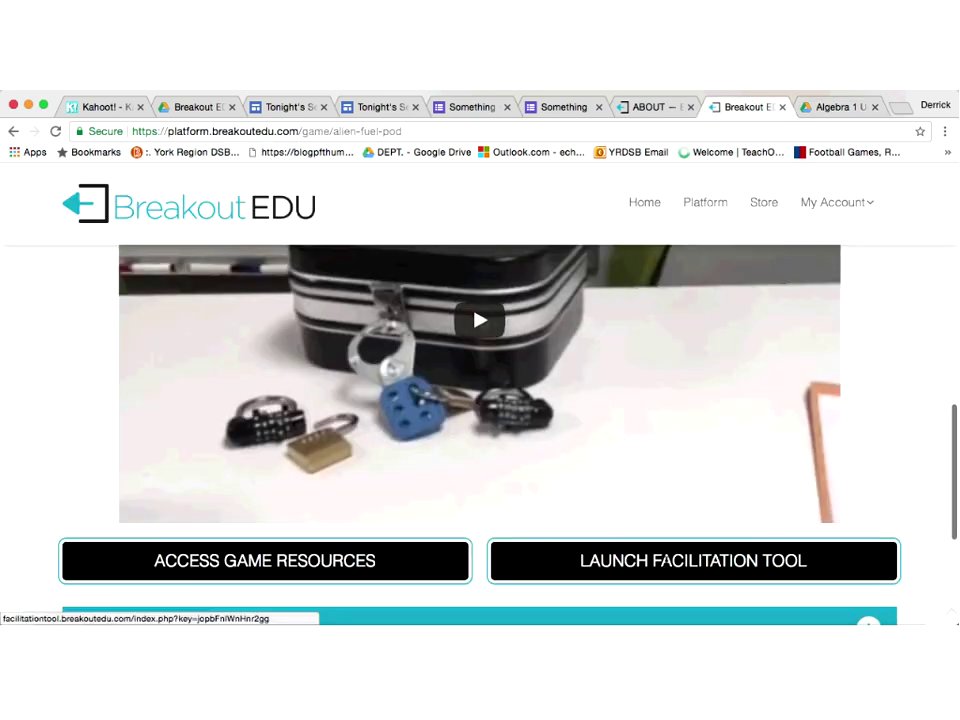
Step: Launch the game's 45:00 facilitation timer, then go to the Breakout EDU About page
click(665, 561)
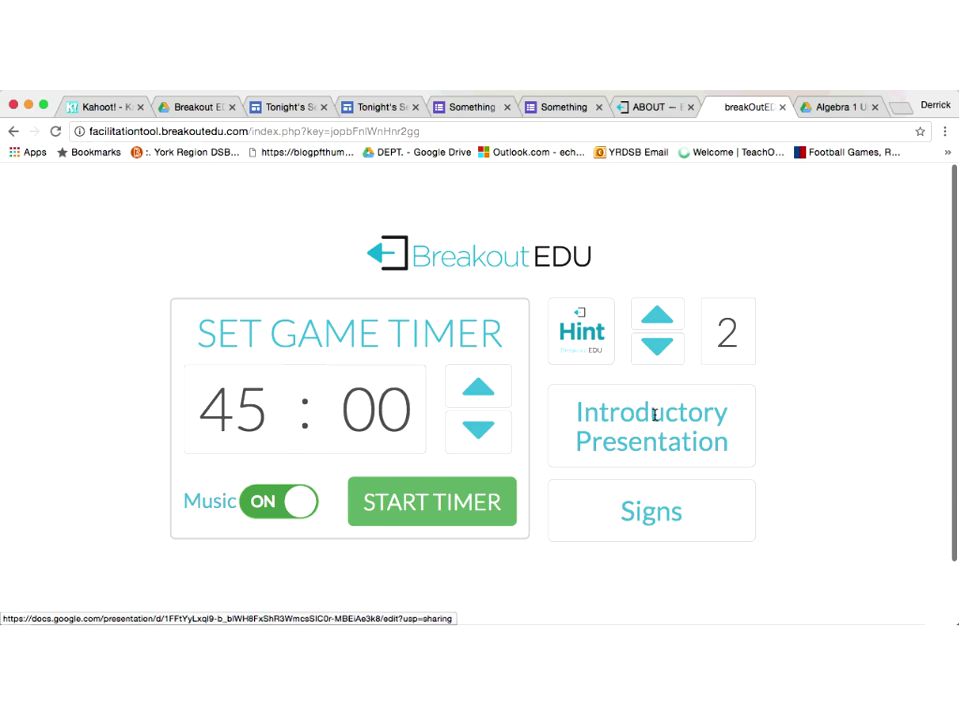
click(640, 107)
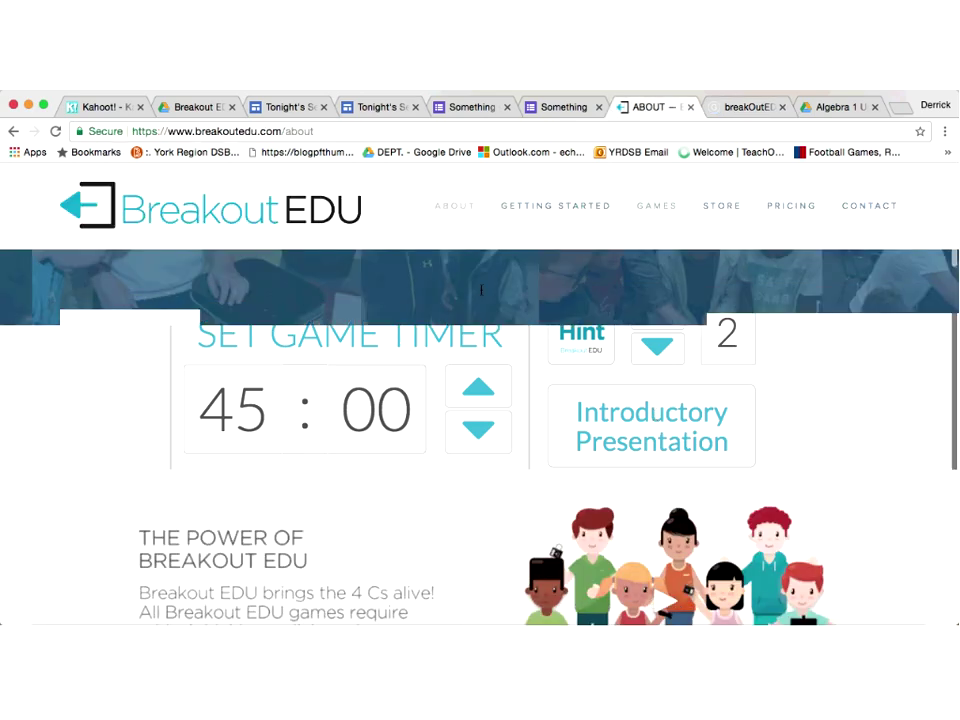
Step: Search the games for 'elementary' and open 'A Force To Be Reckoned With'
click(667, 207)
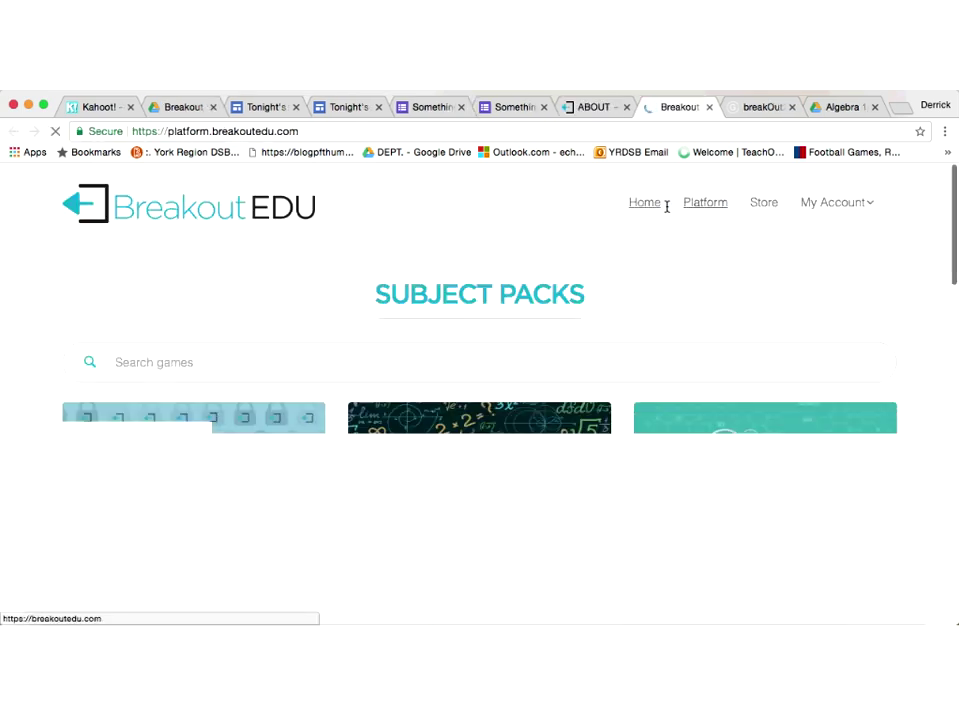
click(573, 350)
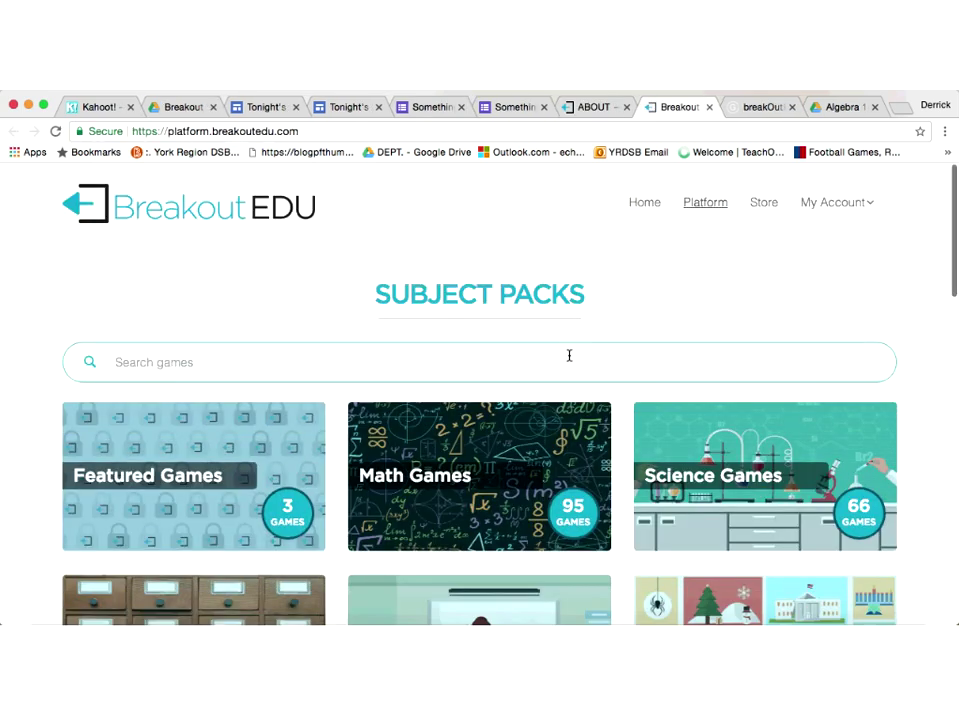
text(eleme)
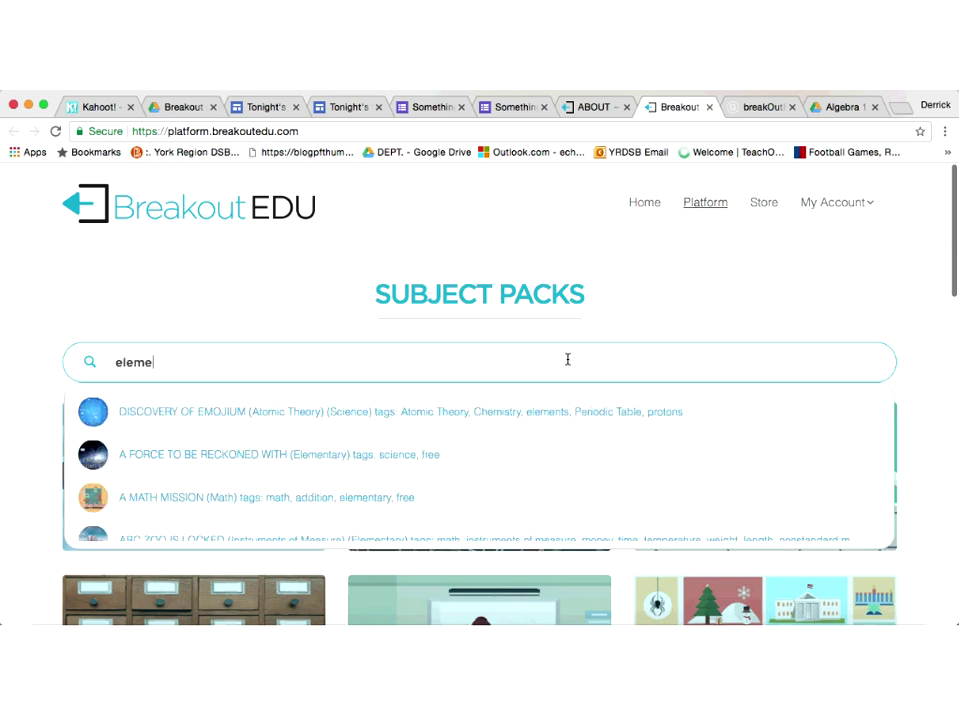
text(ntary)
key(Return)
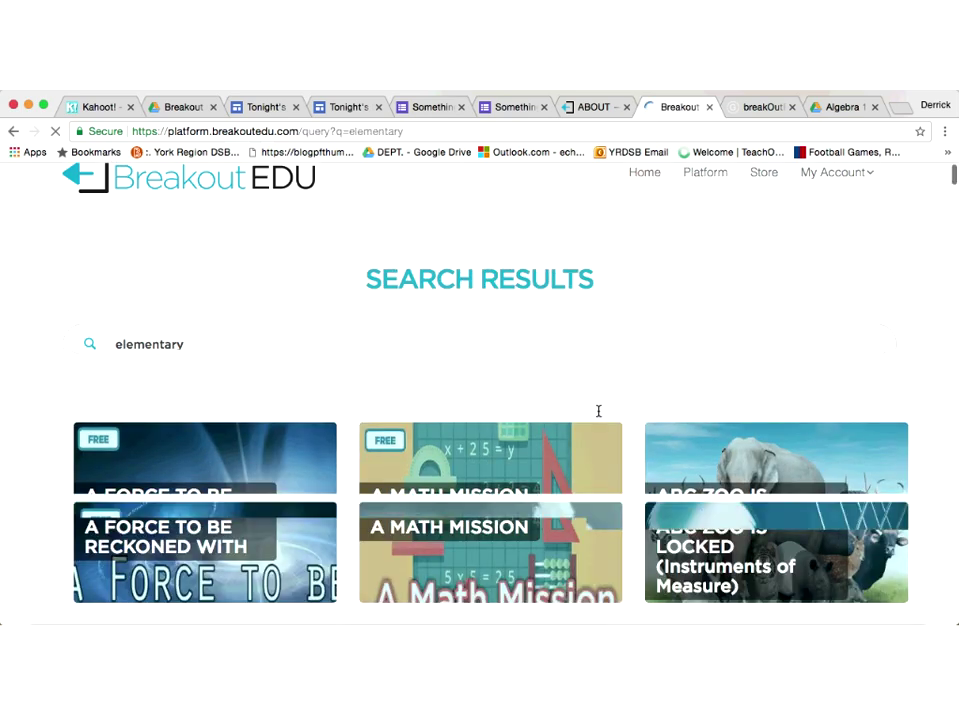
scroll(598, 411, down, 3)
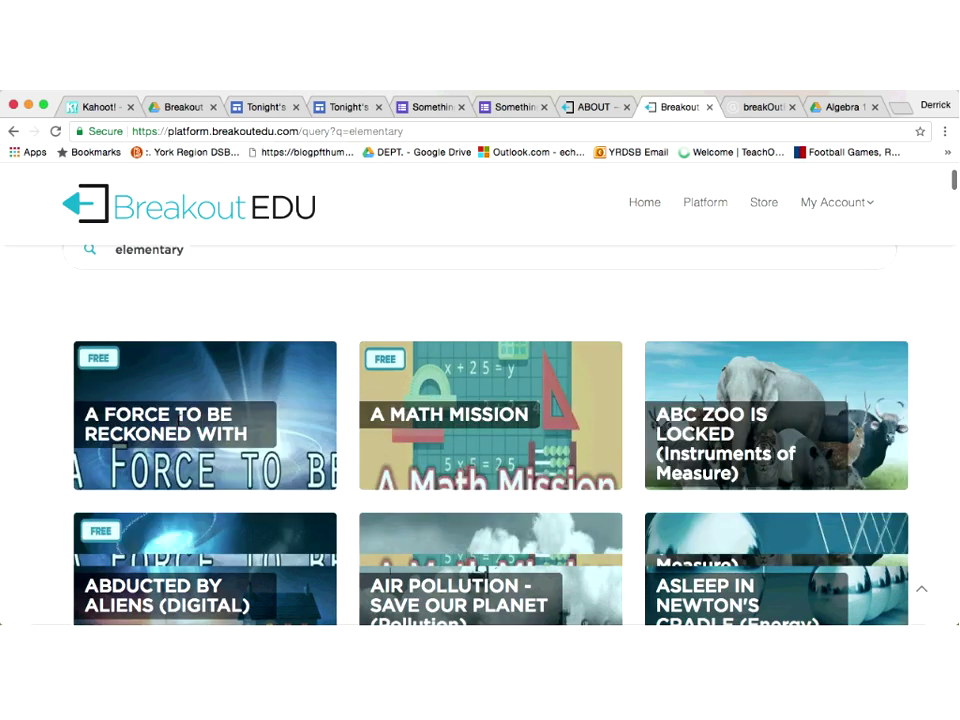
click(177, 422)
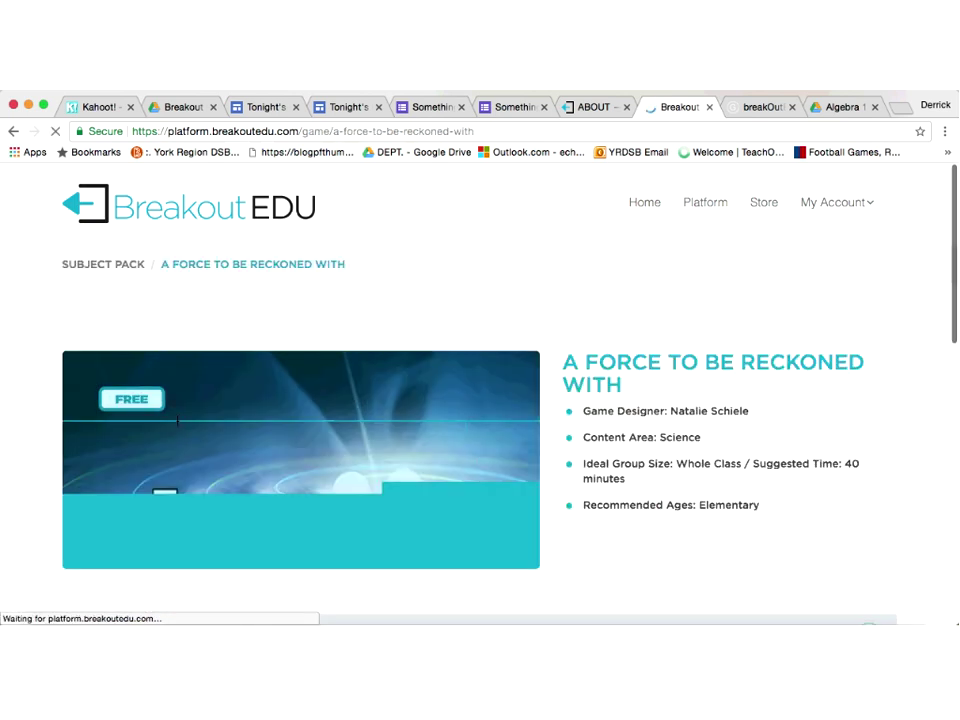